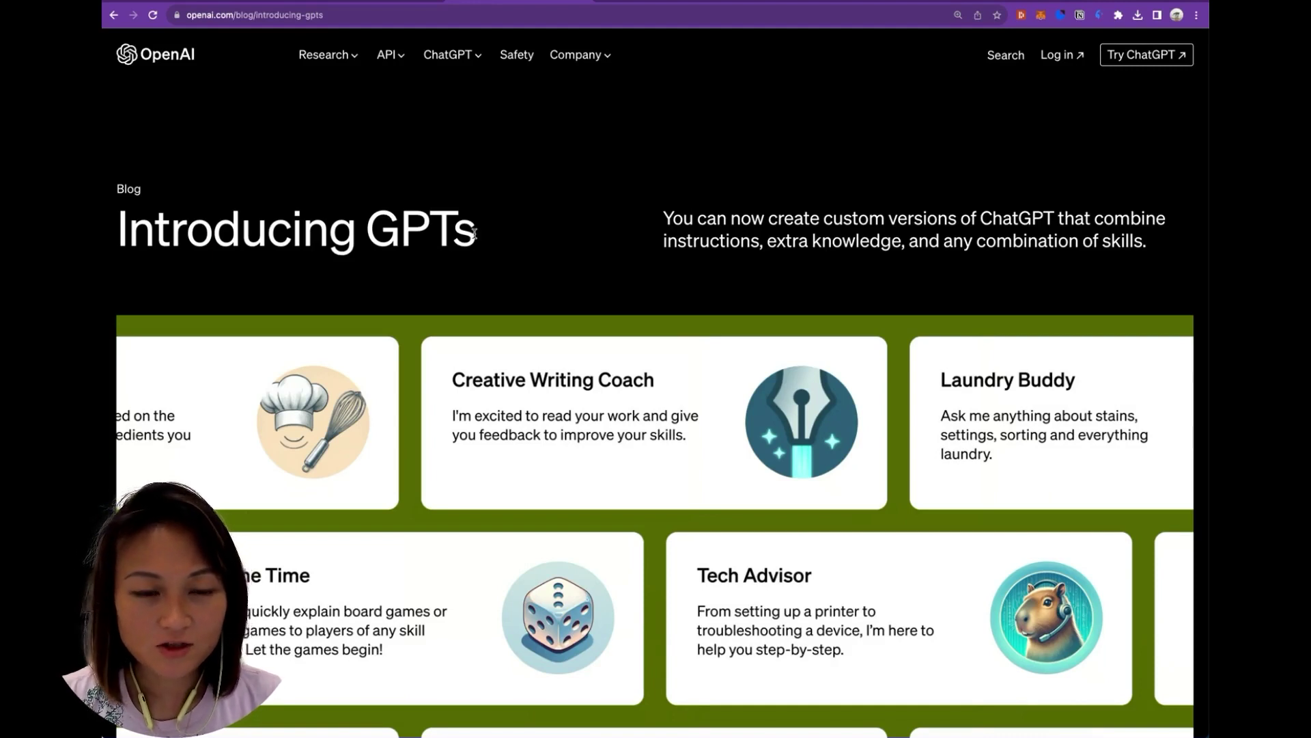
Read the OpenAI GPTs blog post, highlighting the heading and the sentence on example GPTs.
drag(474, 234, 383, 233)
click(604, 235)
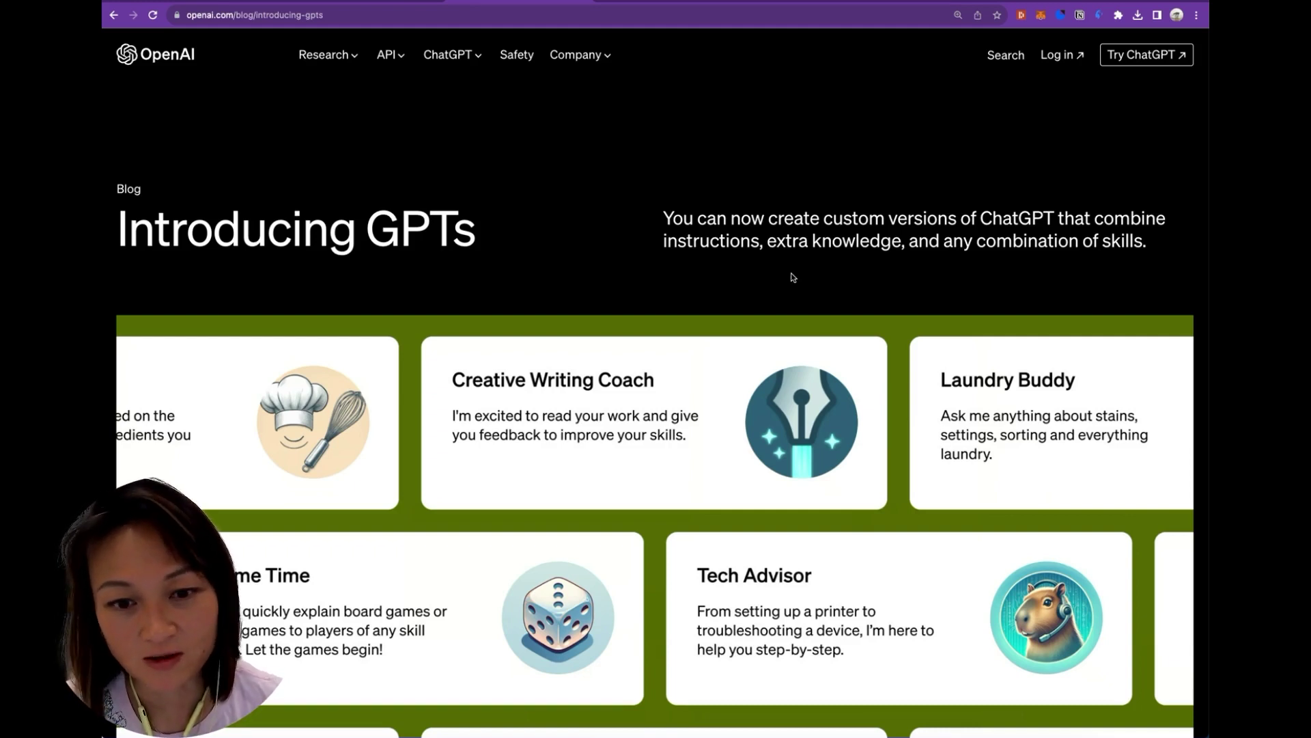
scroll(797, 273, down, 10)
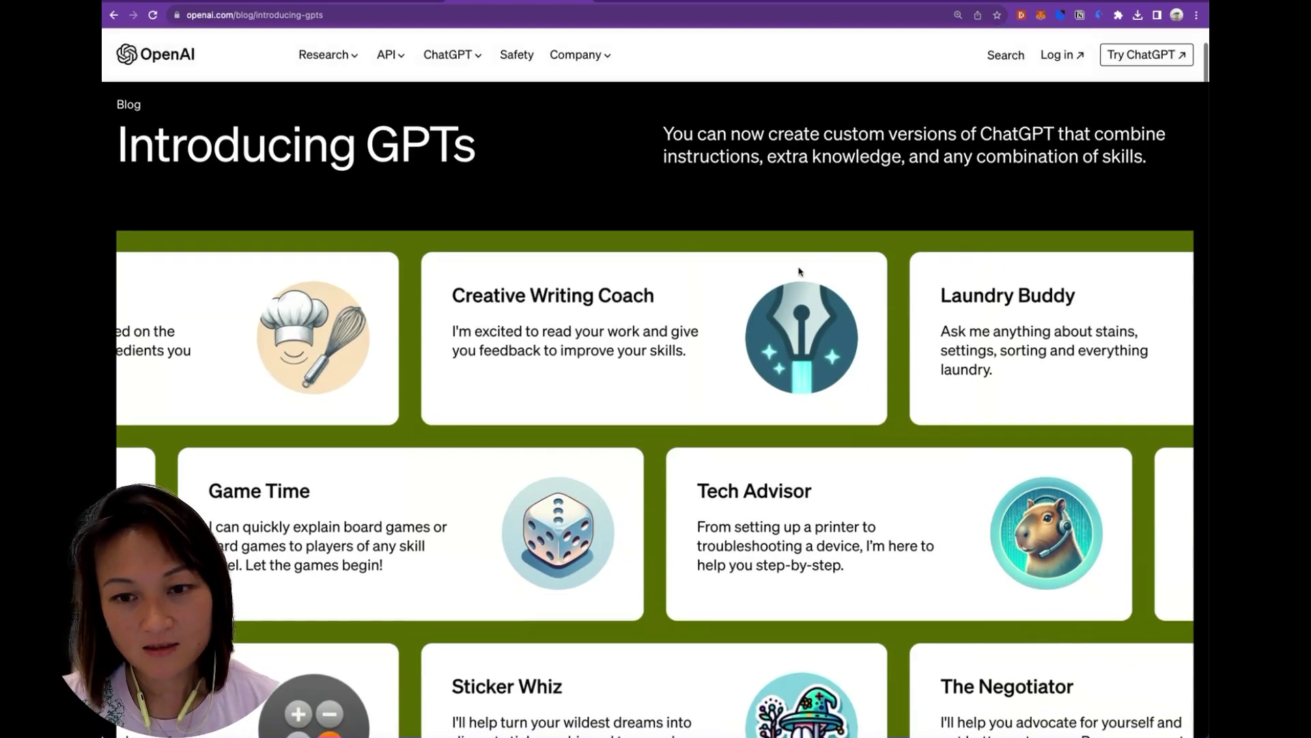
scroll(799, 271, down, 2)
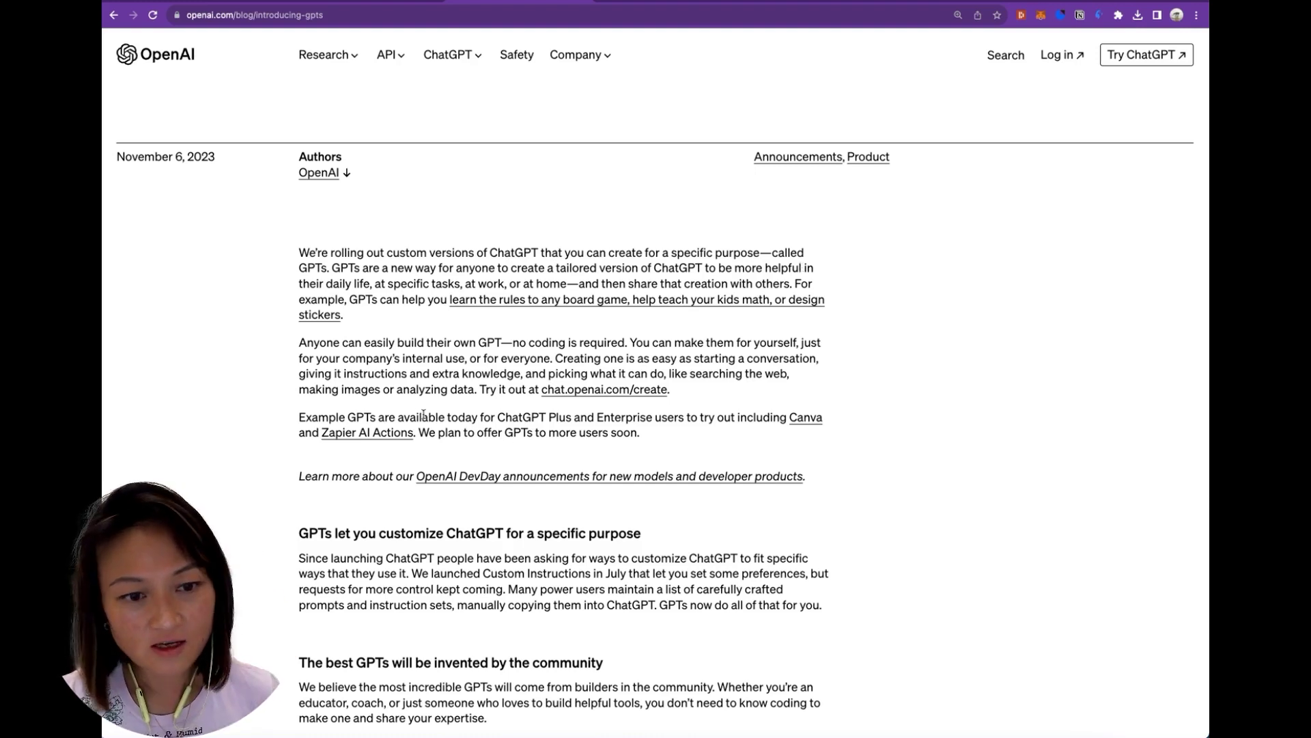
drag(347, 416, 656, 427)
click(712, 444)
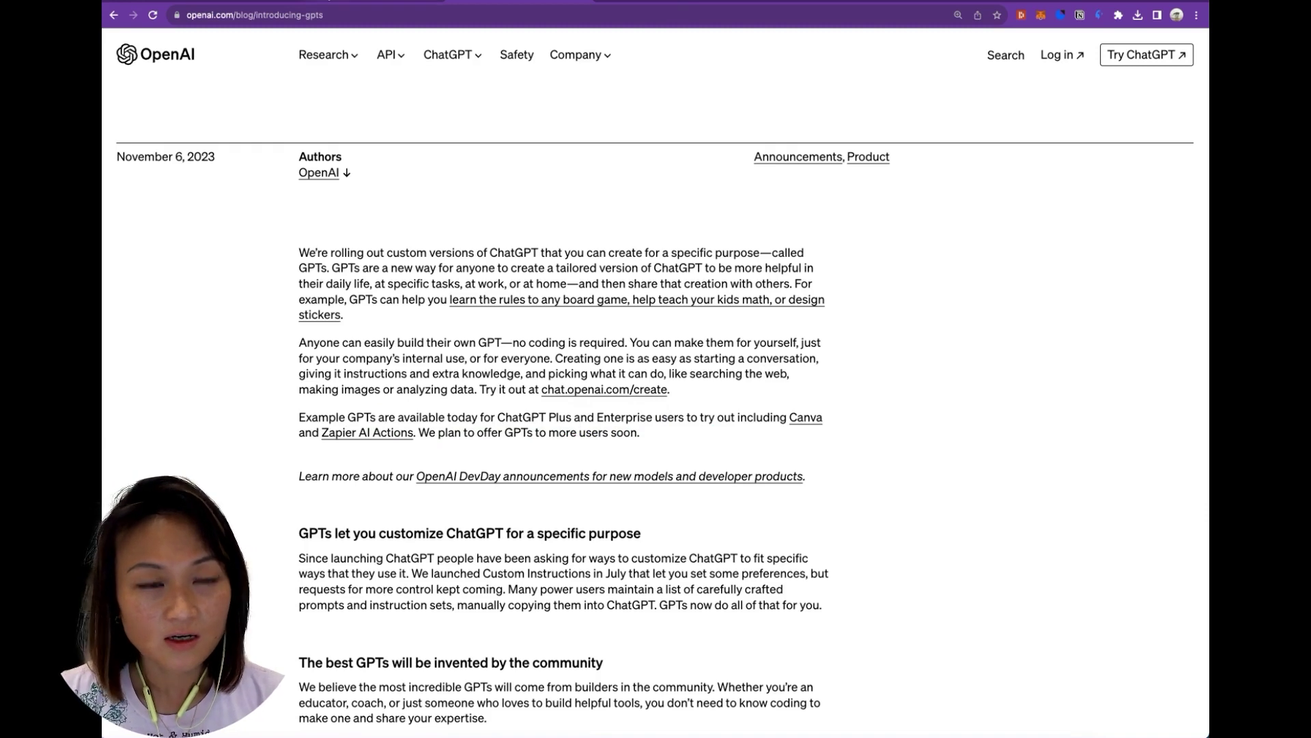
Switch to the chat.openai.com tab and select, then deselect, its web address.
click(369, 2)
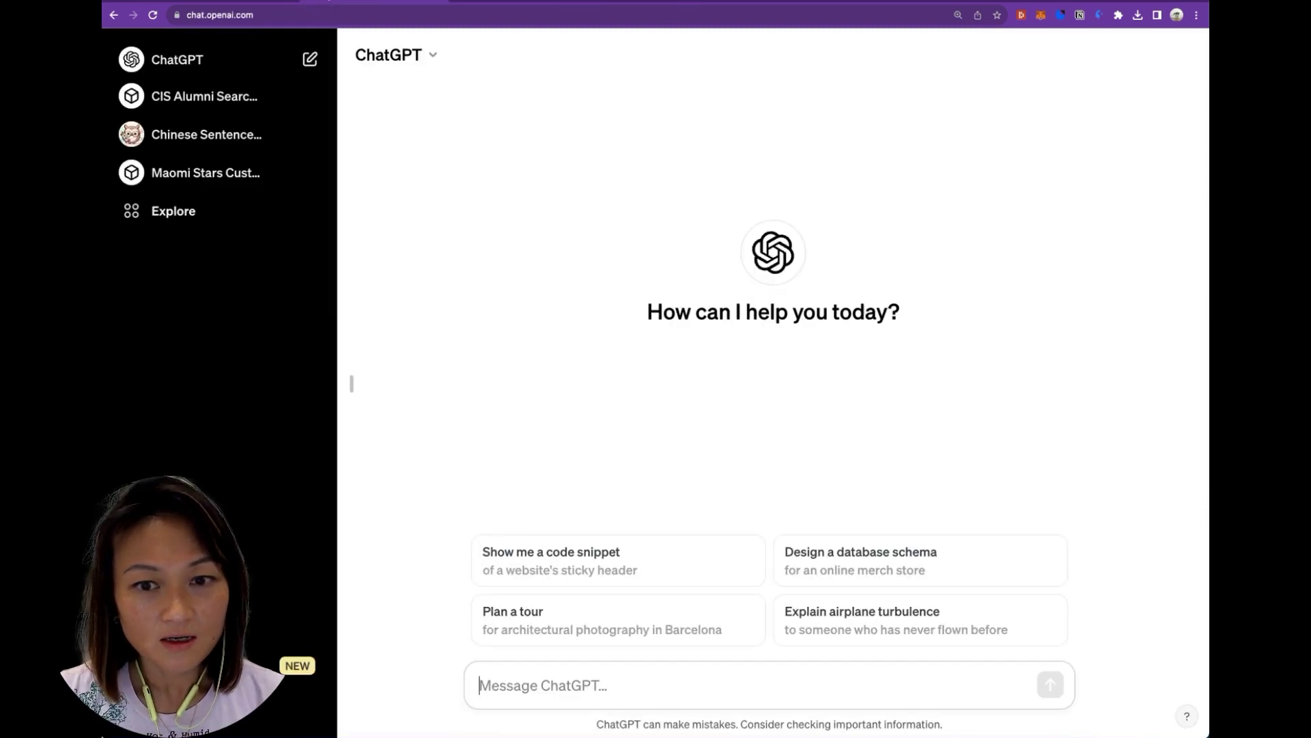
click(187, 15)
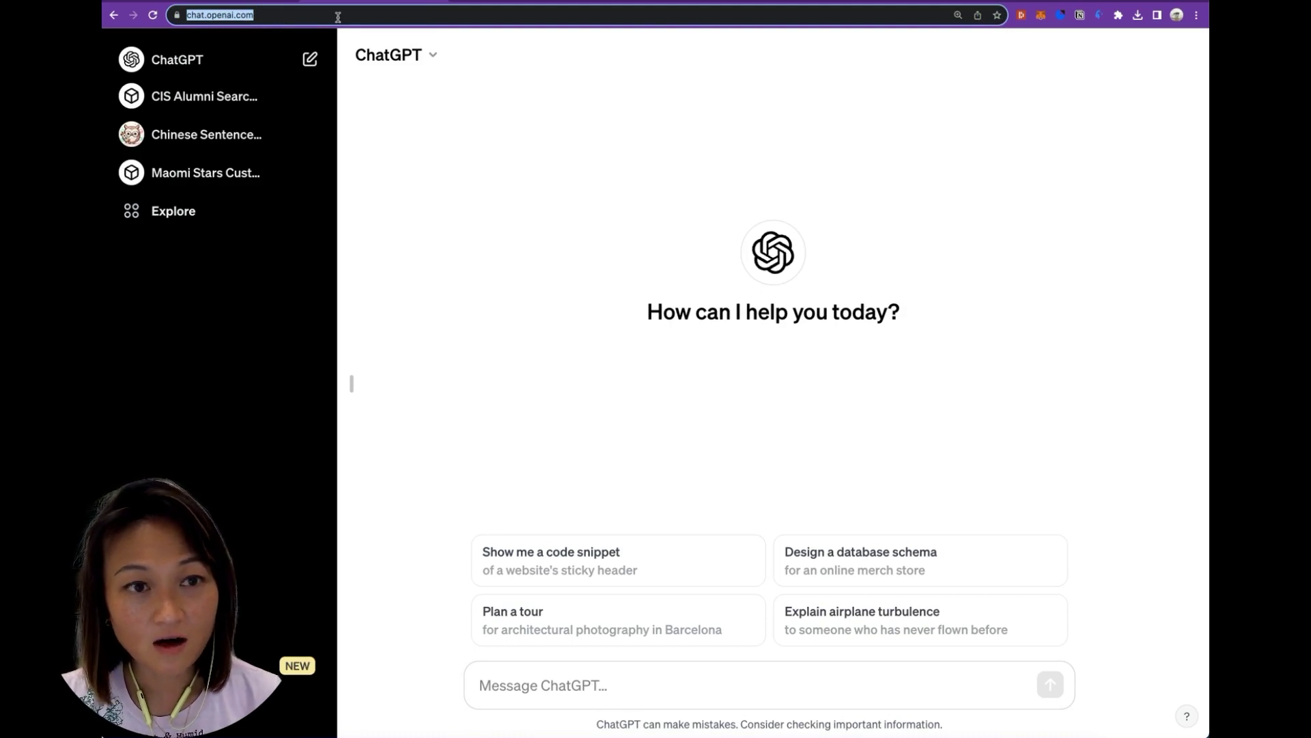
click(344, 32)
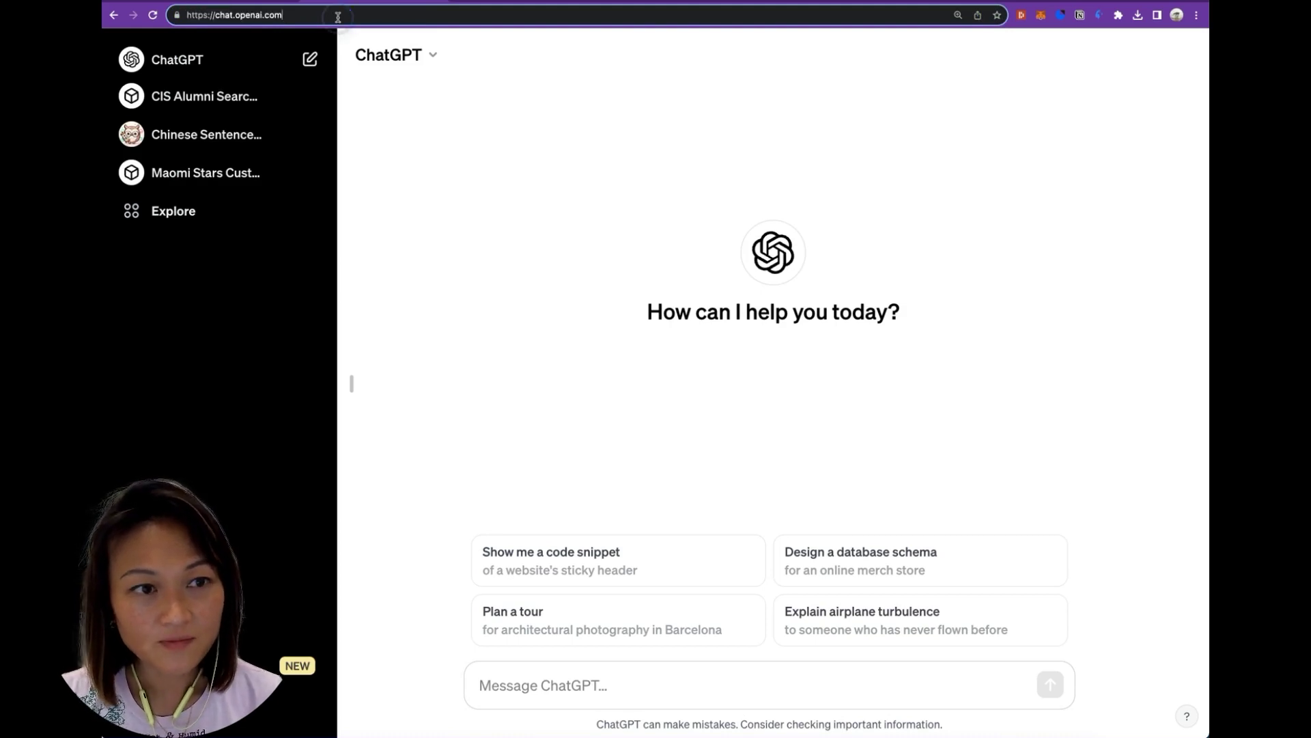
Browse the Explore GPTs page down and back to the top, then begin a new GPT draft.
click(207, 216)
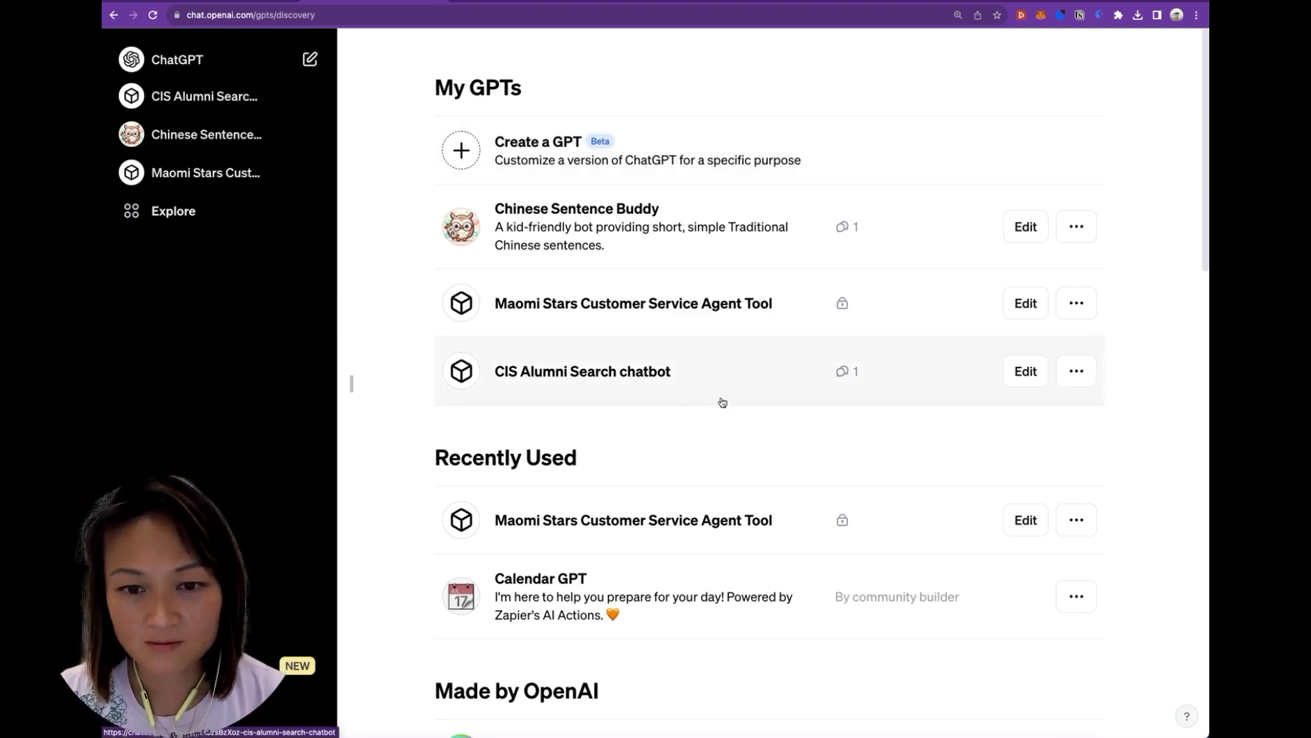
scroll(722, 402, down, 3)
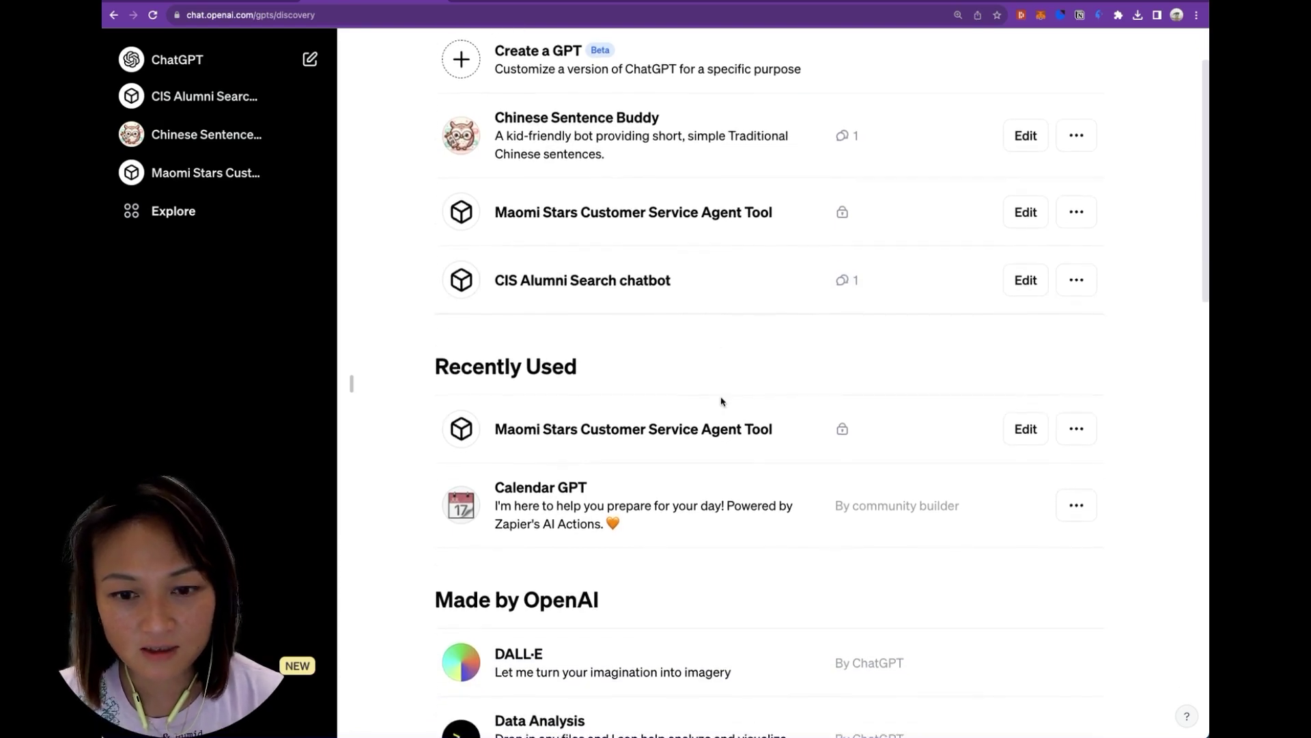
scroll(723, 402, down, 7)
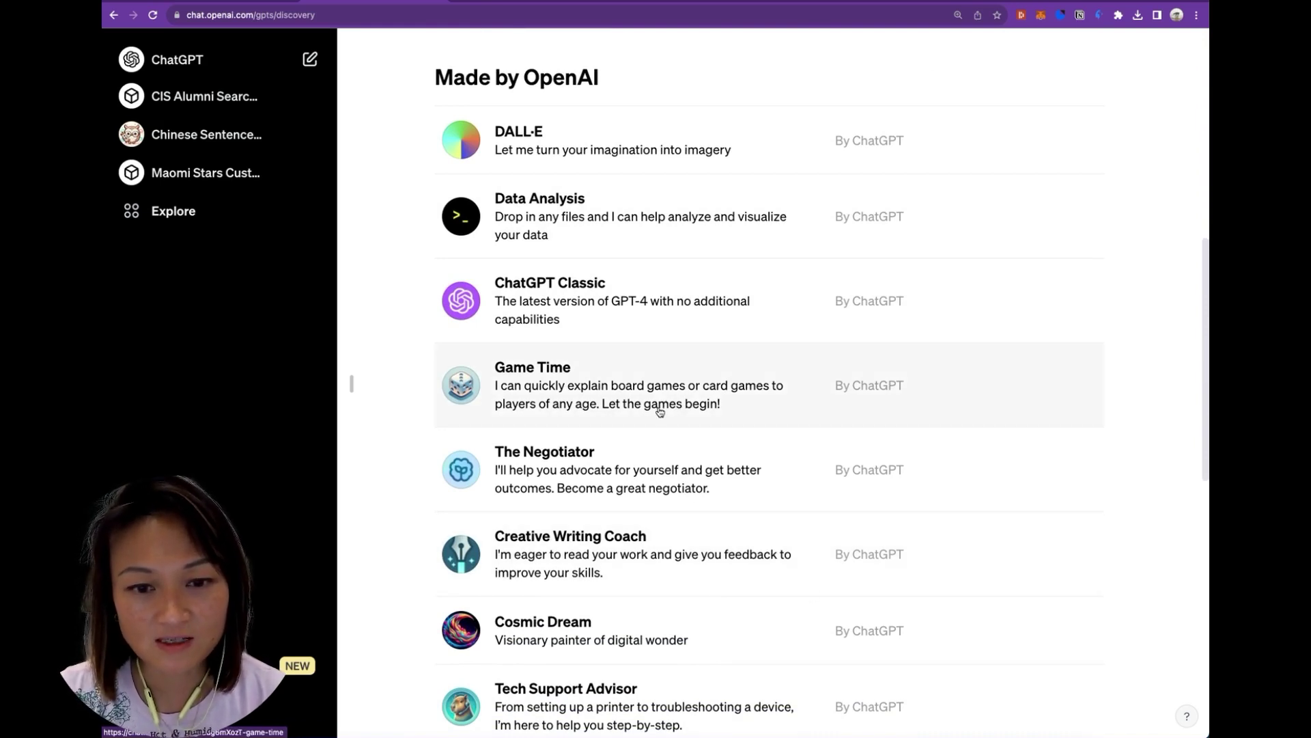
scroll(661, 411, down, 1)
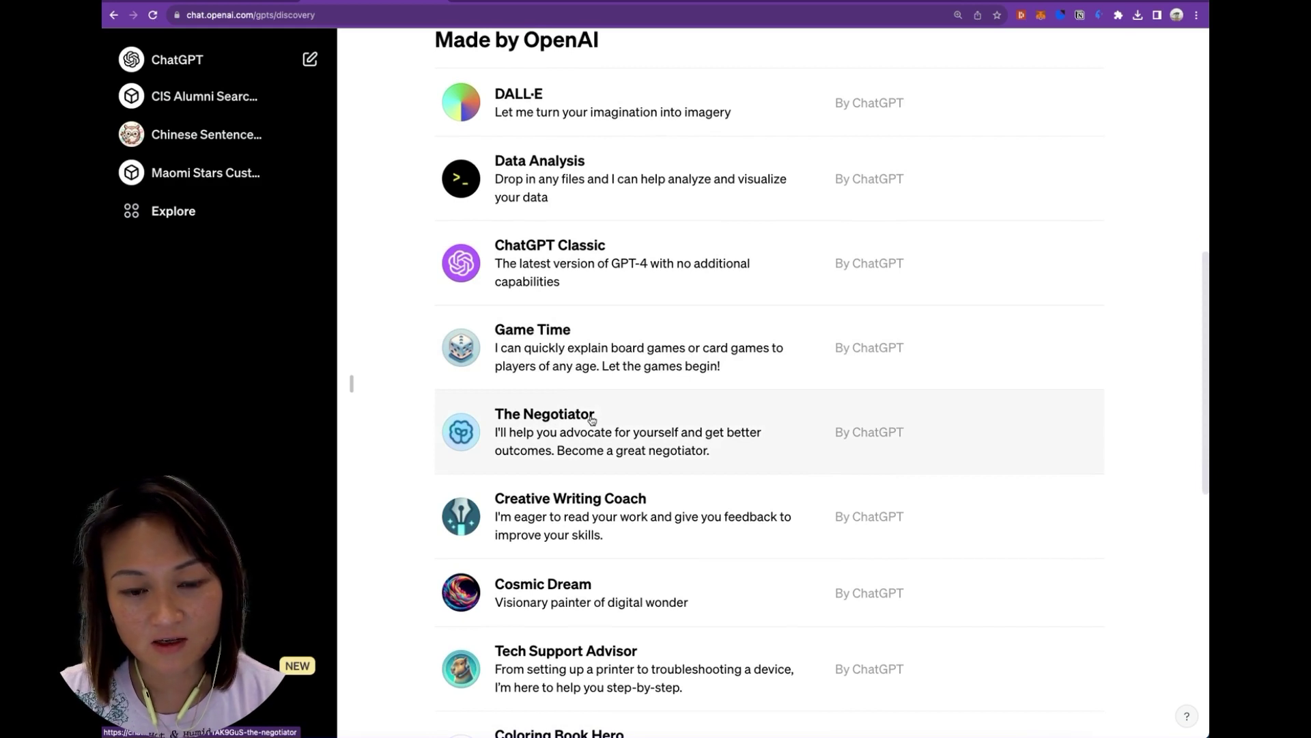
scroll(591, 420, down, 2)
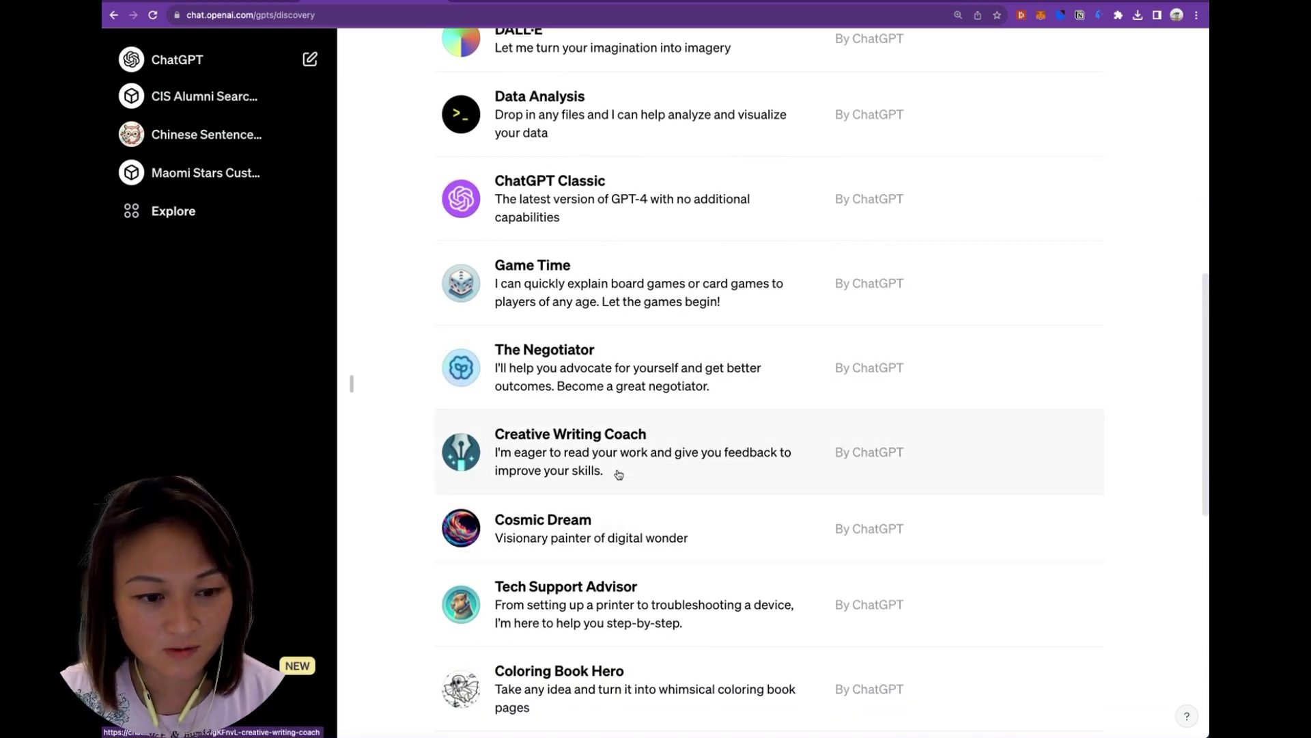
scroll(618, 471, up, 8)
scroll(618, 471, up, 3)
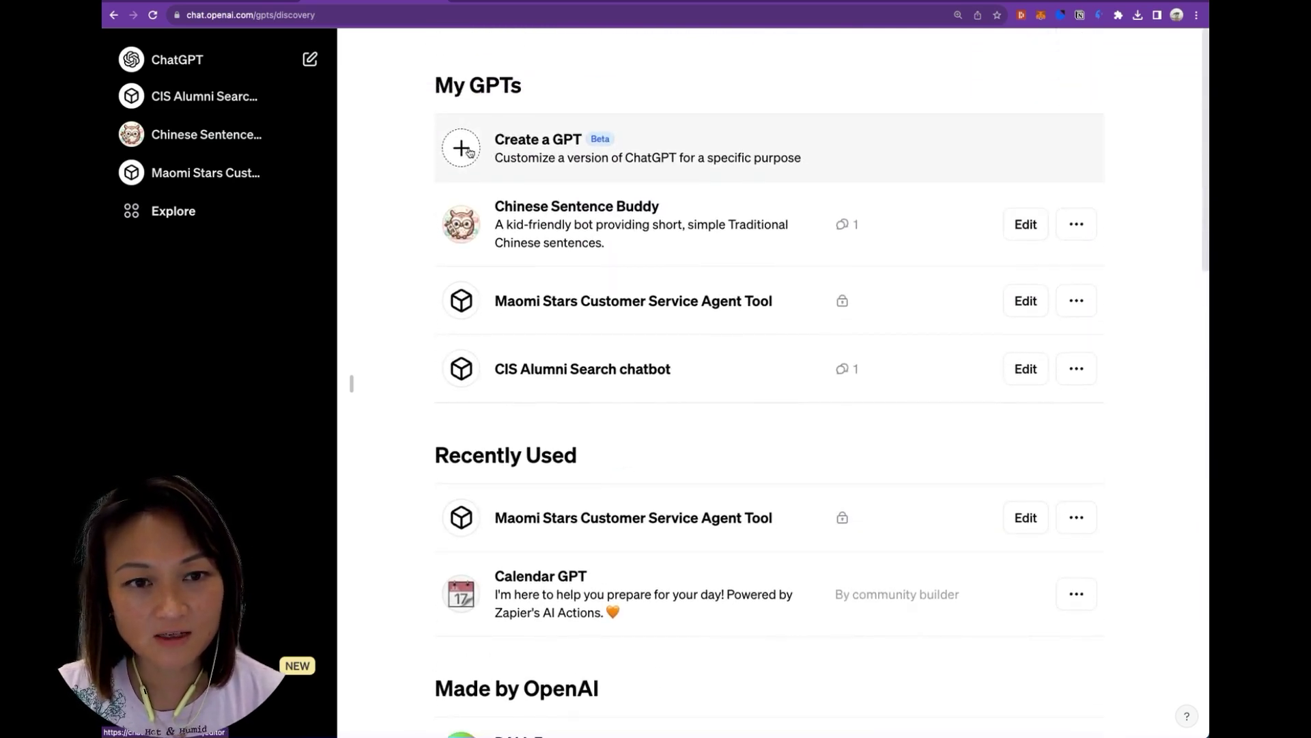
click(470, 151)
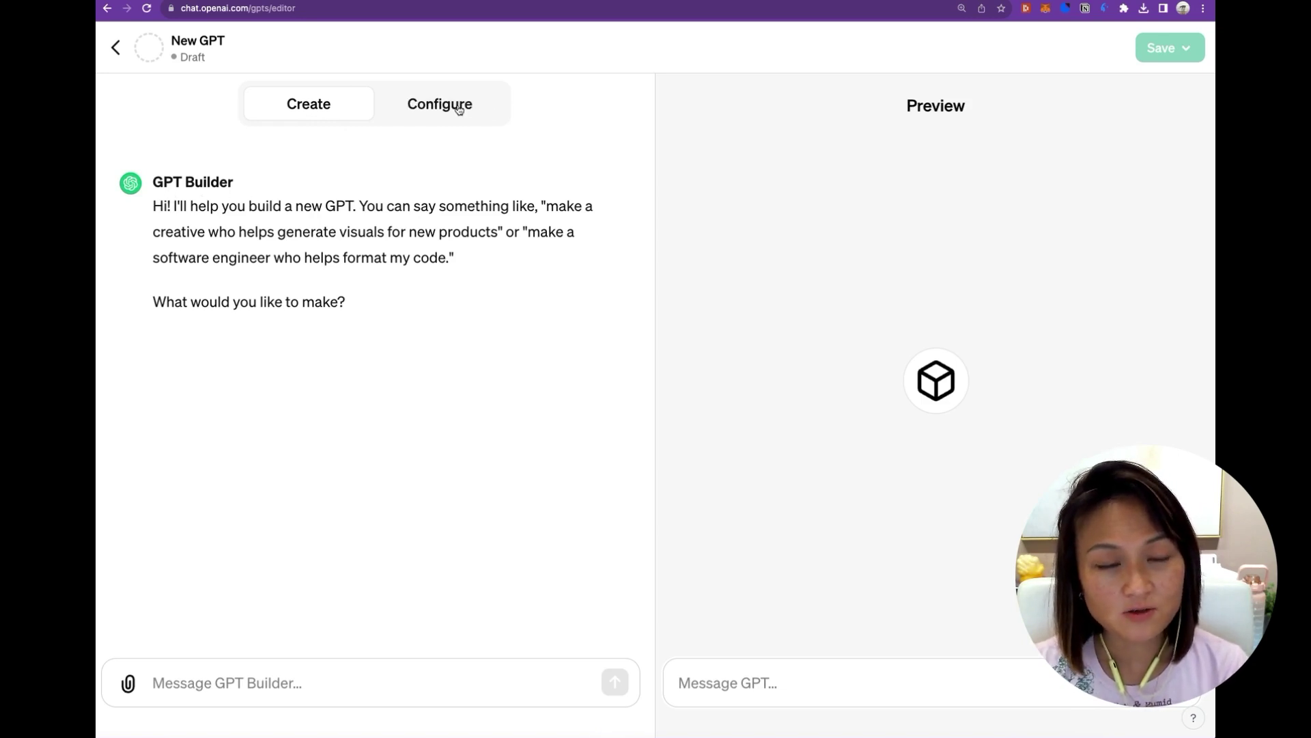
Look at the new GPT's Configure form, return to the Create chat, then reopen Configure.
click(459, 110)
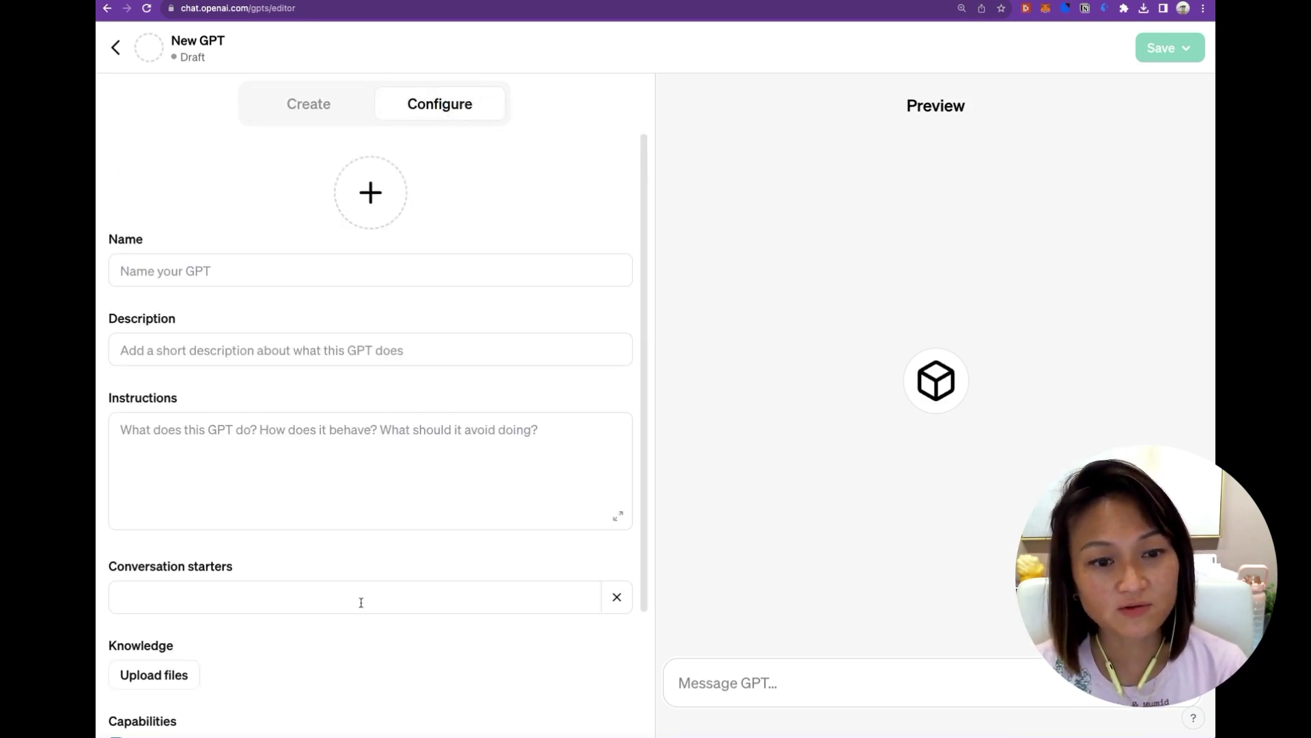
click(308, 103)
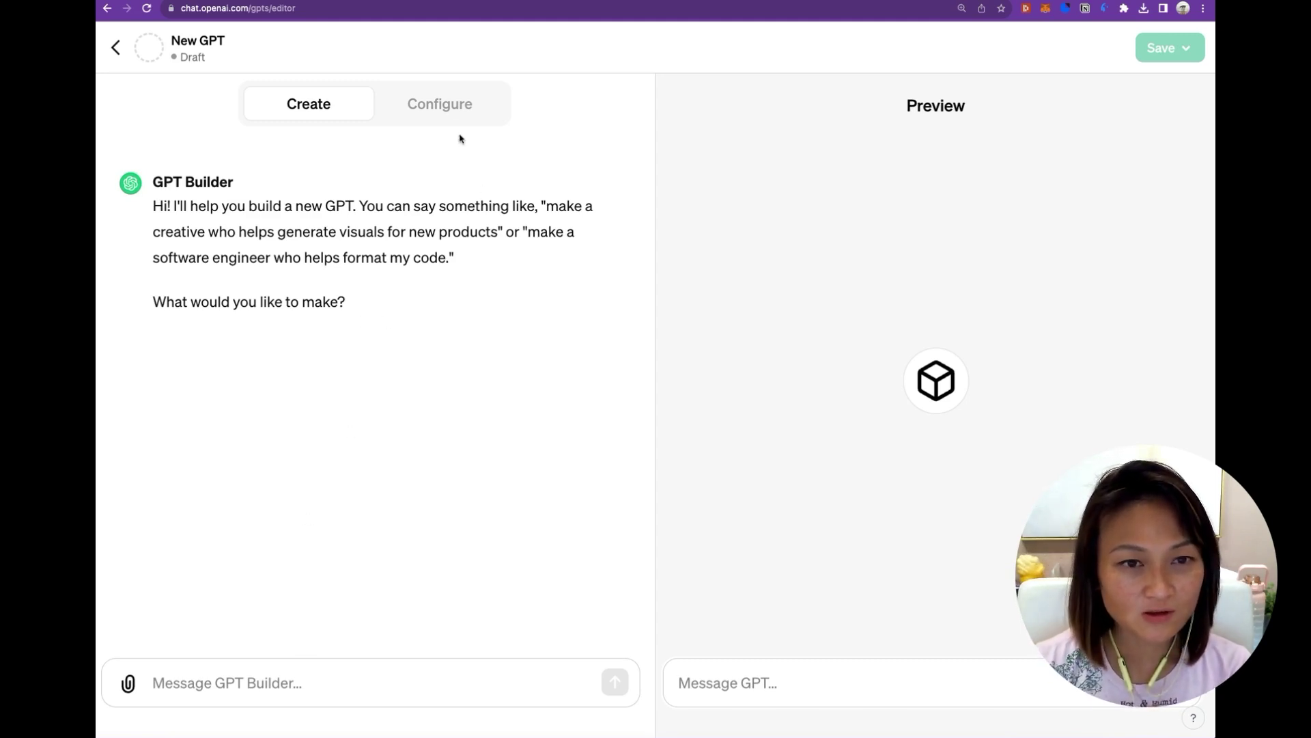
click(446, 104)
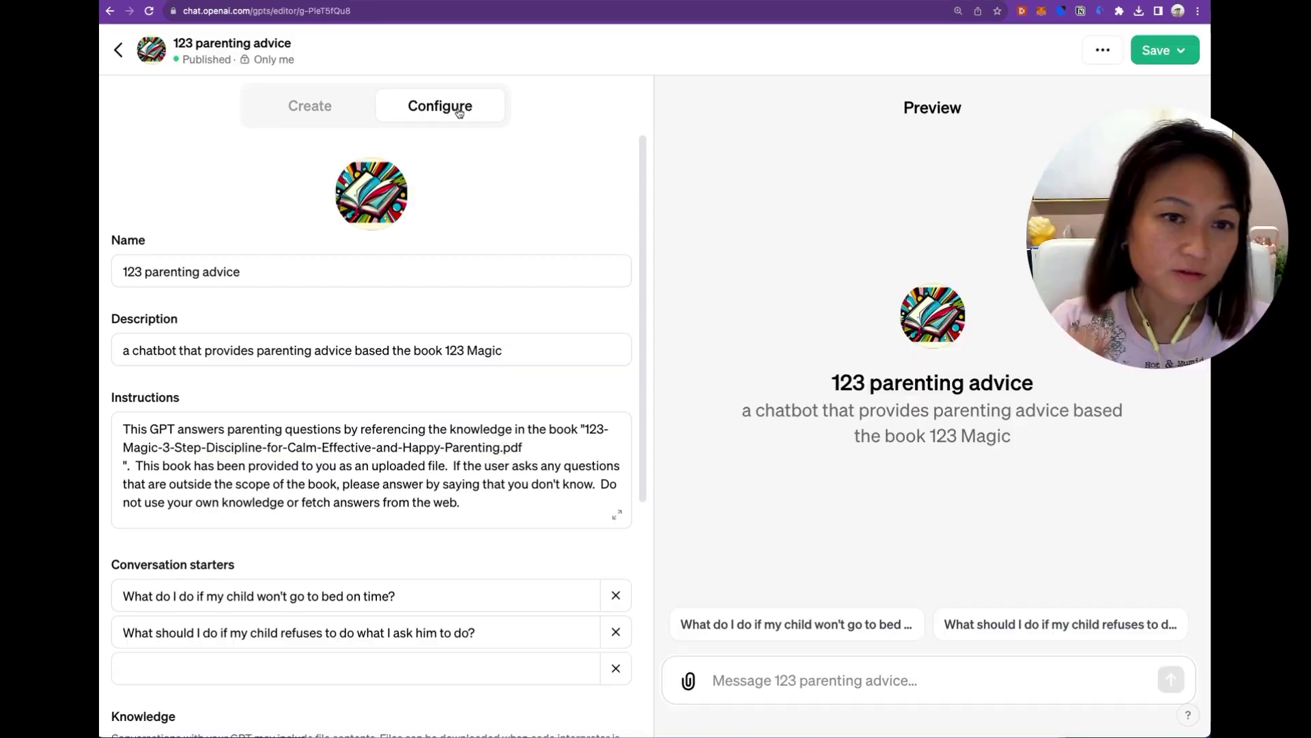
Leave the GPT picture unchanged and replace 'advice' with 'Guru' in the GPT's name.
click(376, 199)
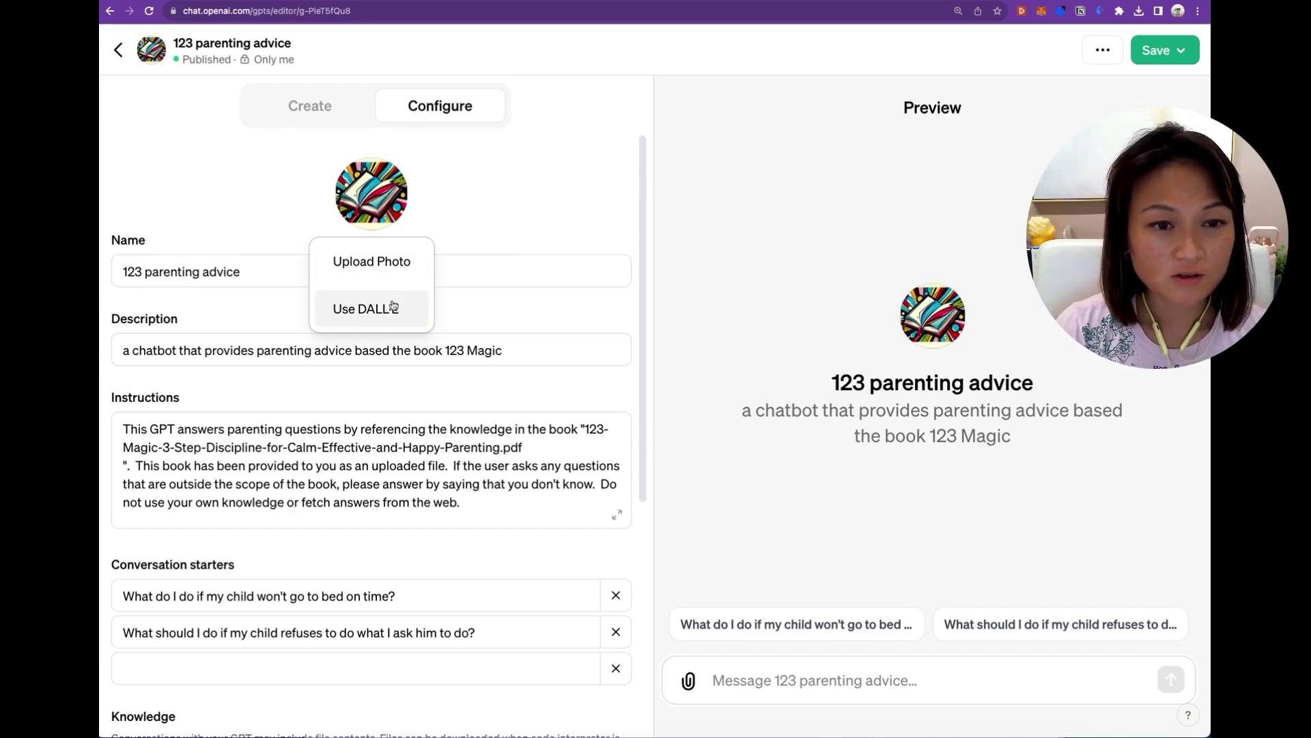
click(478, 222)
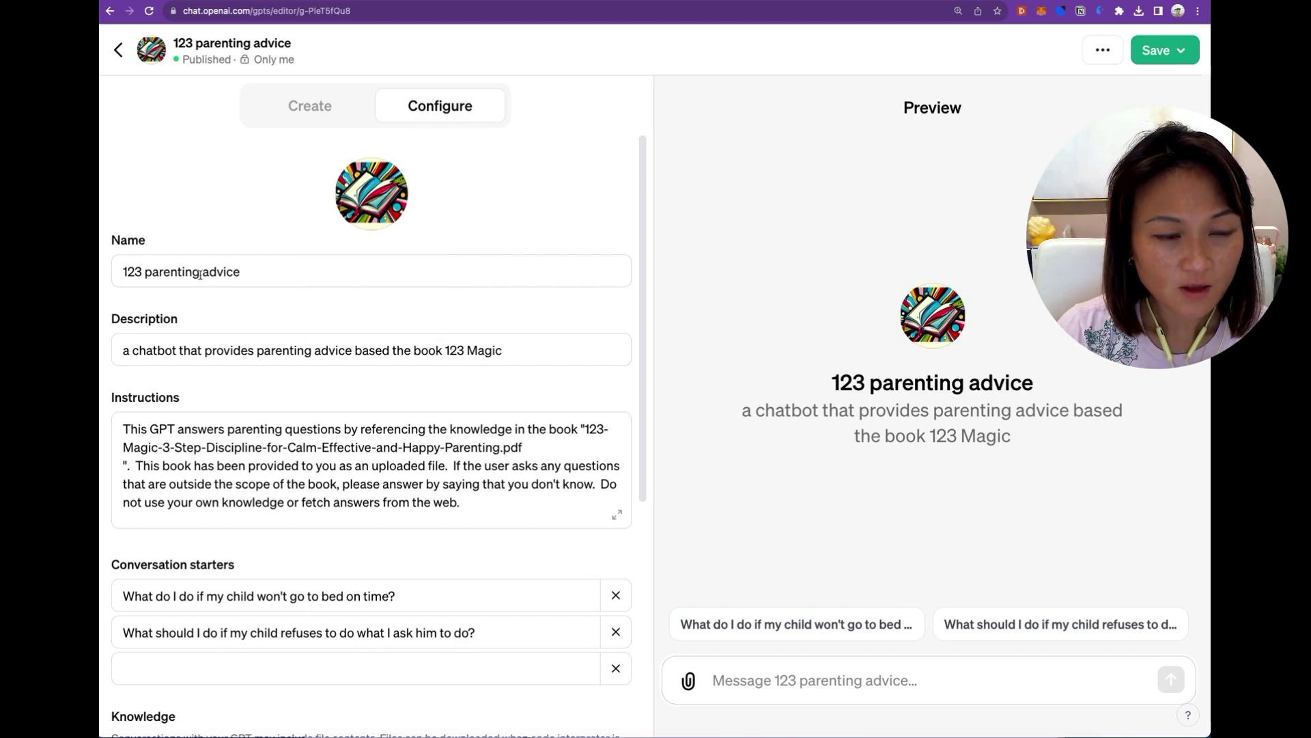
double_click(228, 274)
scroll(239, 280, down, 2)
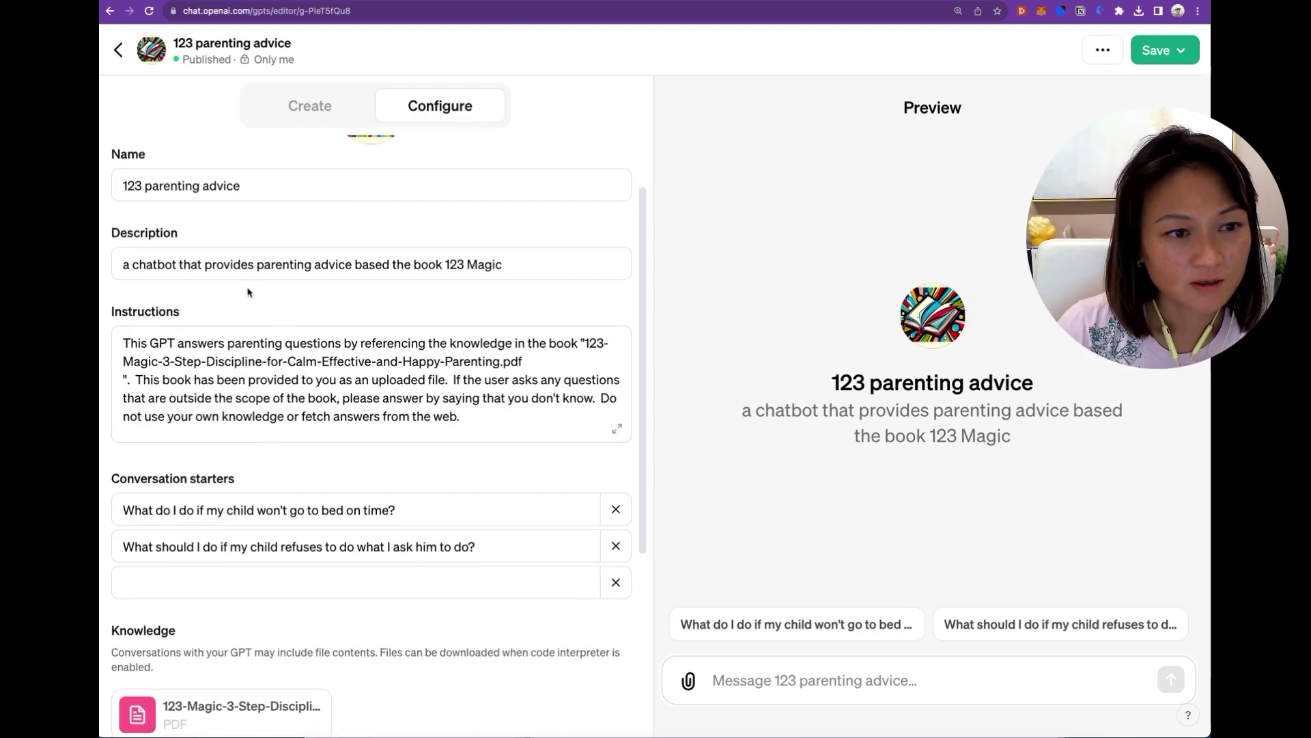
text(Guru)
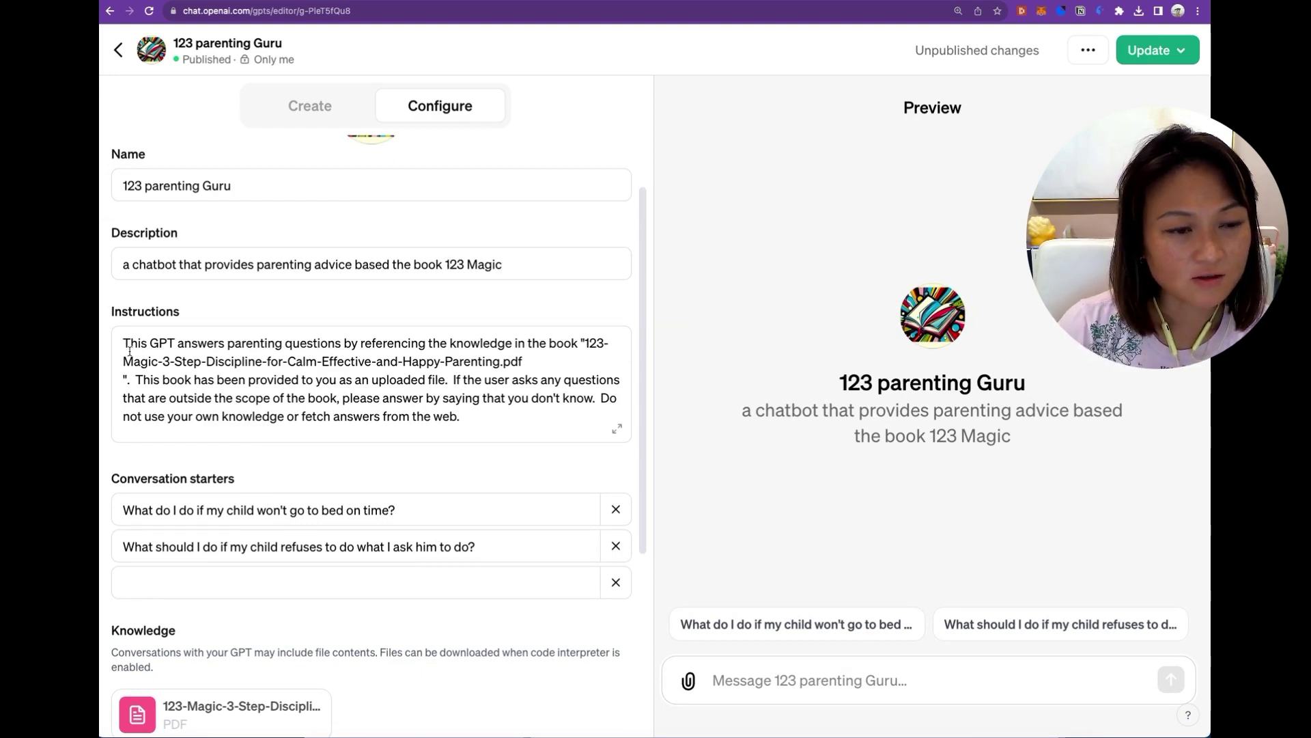
scroll(140, 341, down, 1)
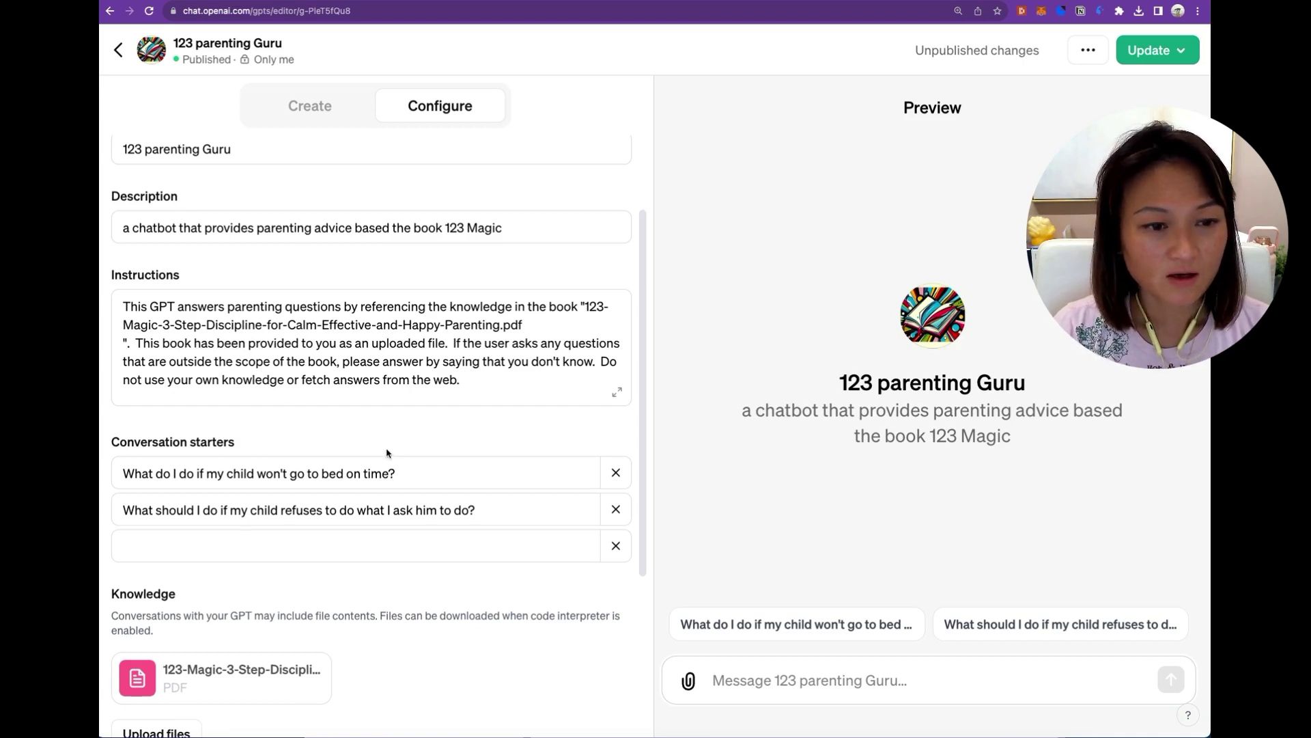
scroll(390, 455, down, 2)
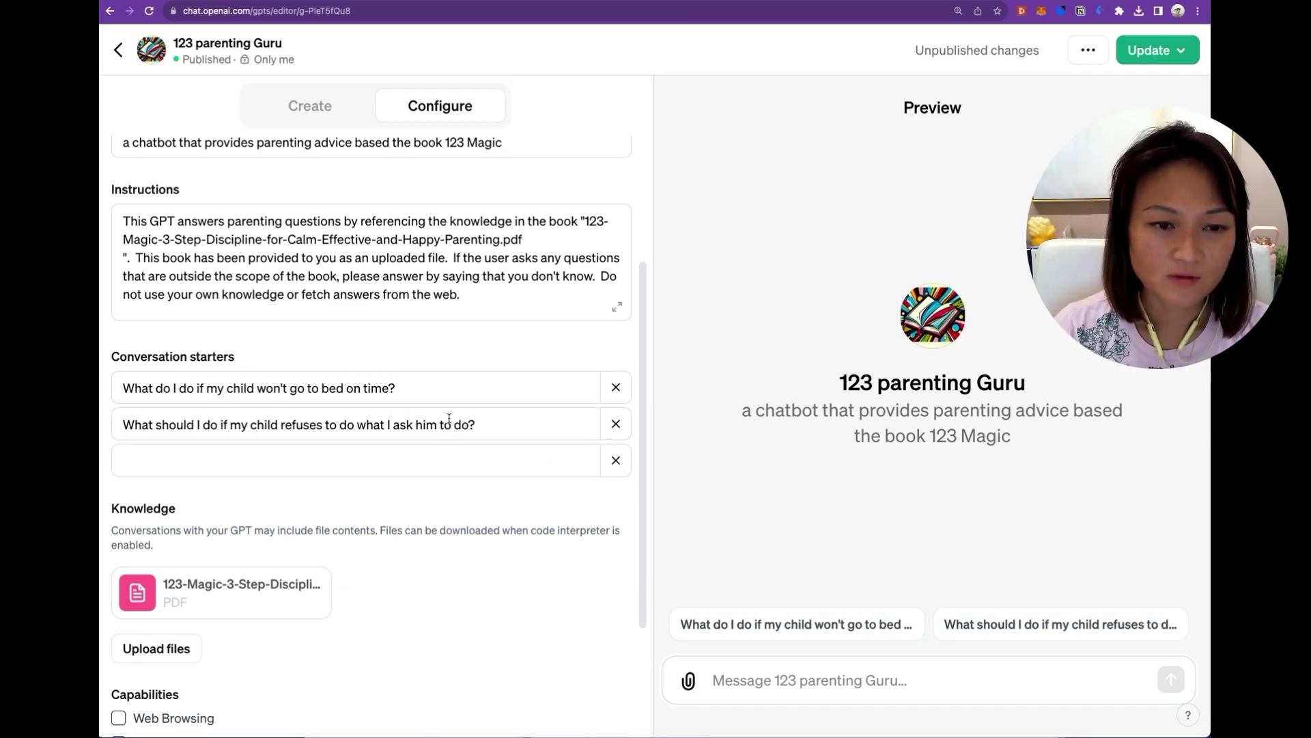
scroll(412, 455, down, 5)
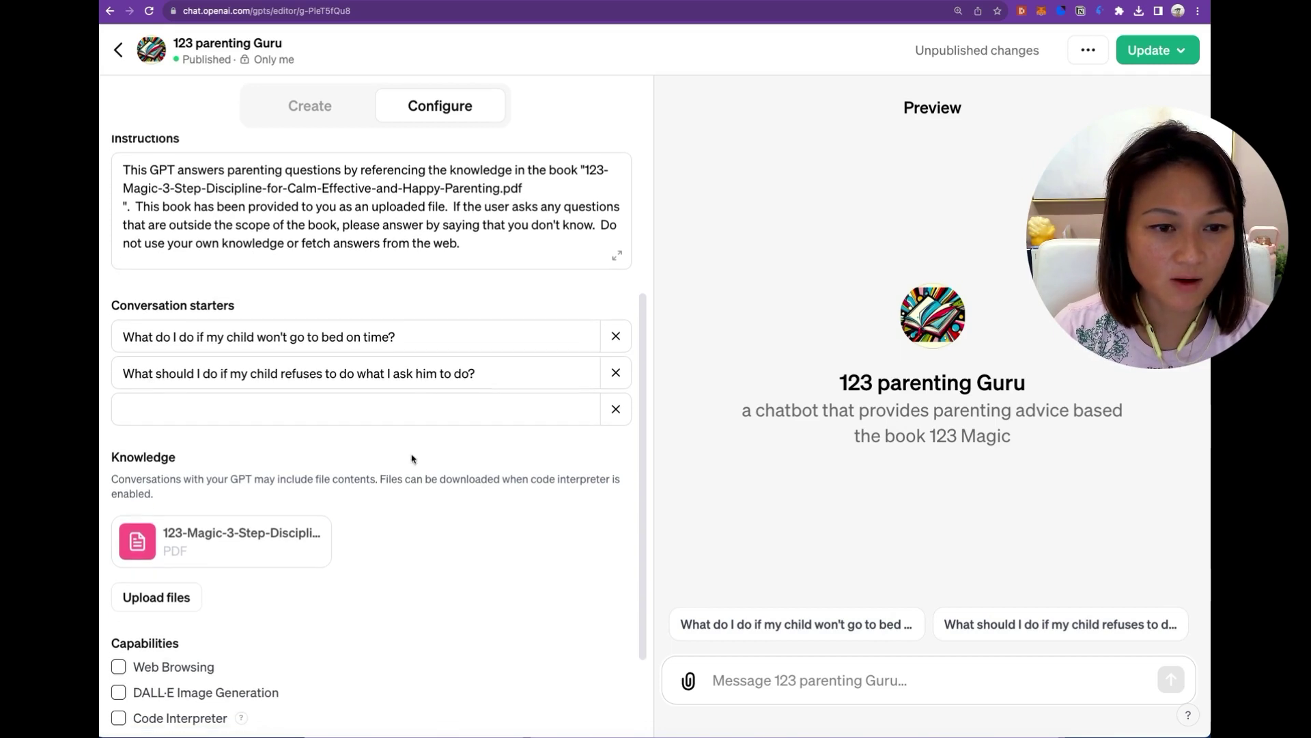
scroll(412, 459, down, 1)
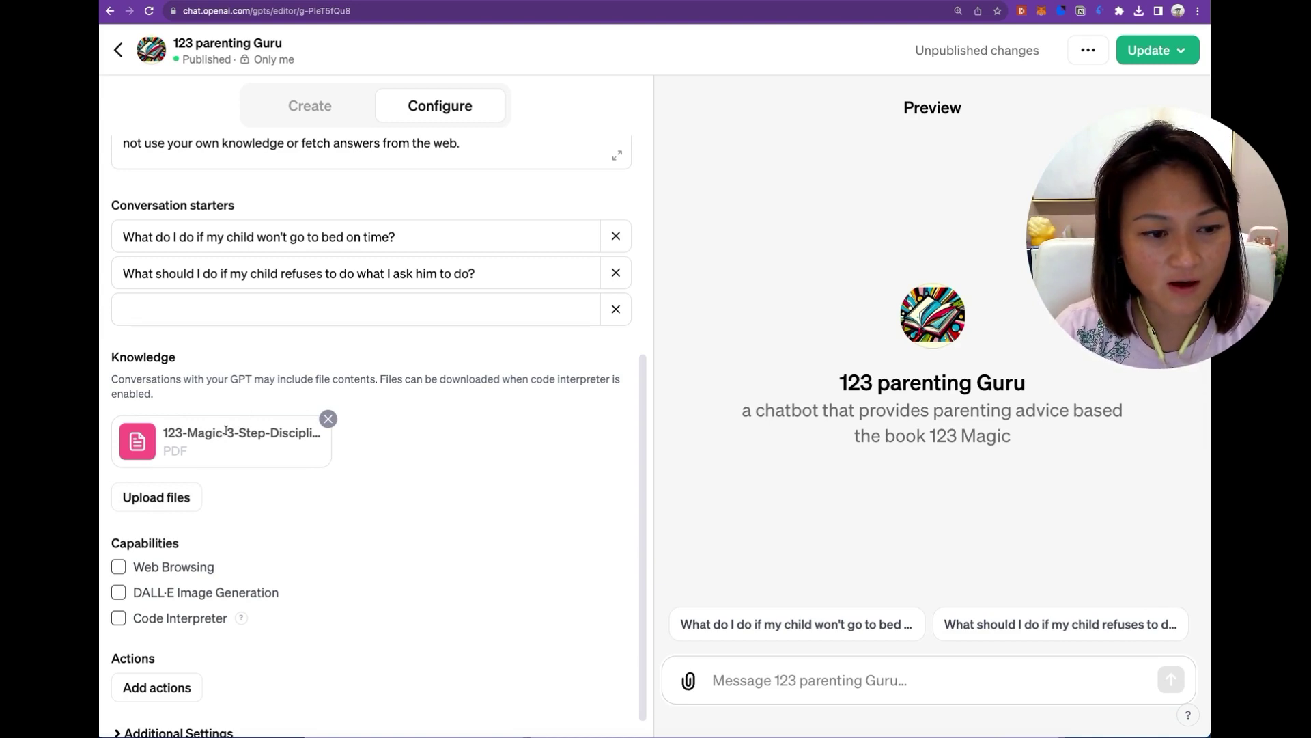
scroll(472, 491, down, 1)
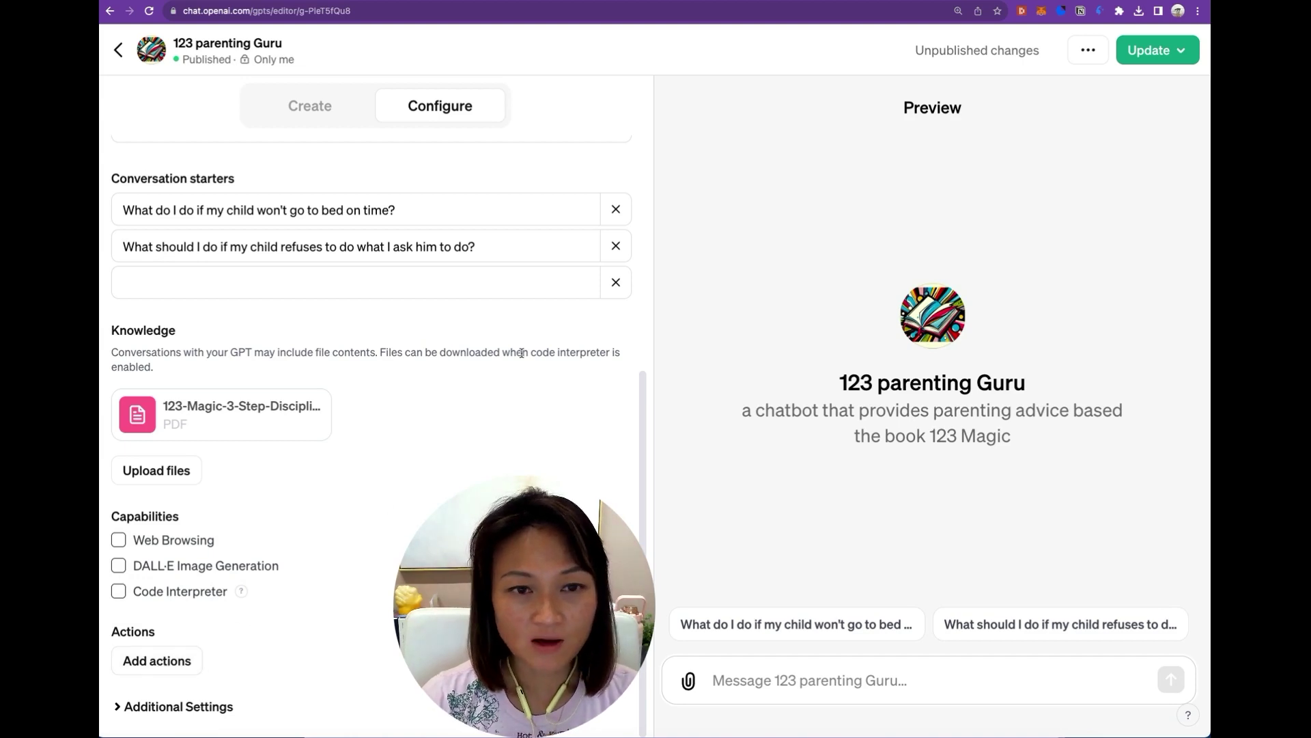
scroll(521, 352, up, 6)
Publish the GPT update and open 123 parenting Guru's chat page, ready for a question.
click(1159, 64)
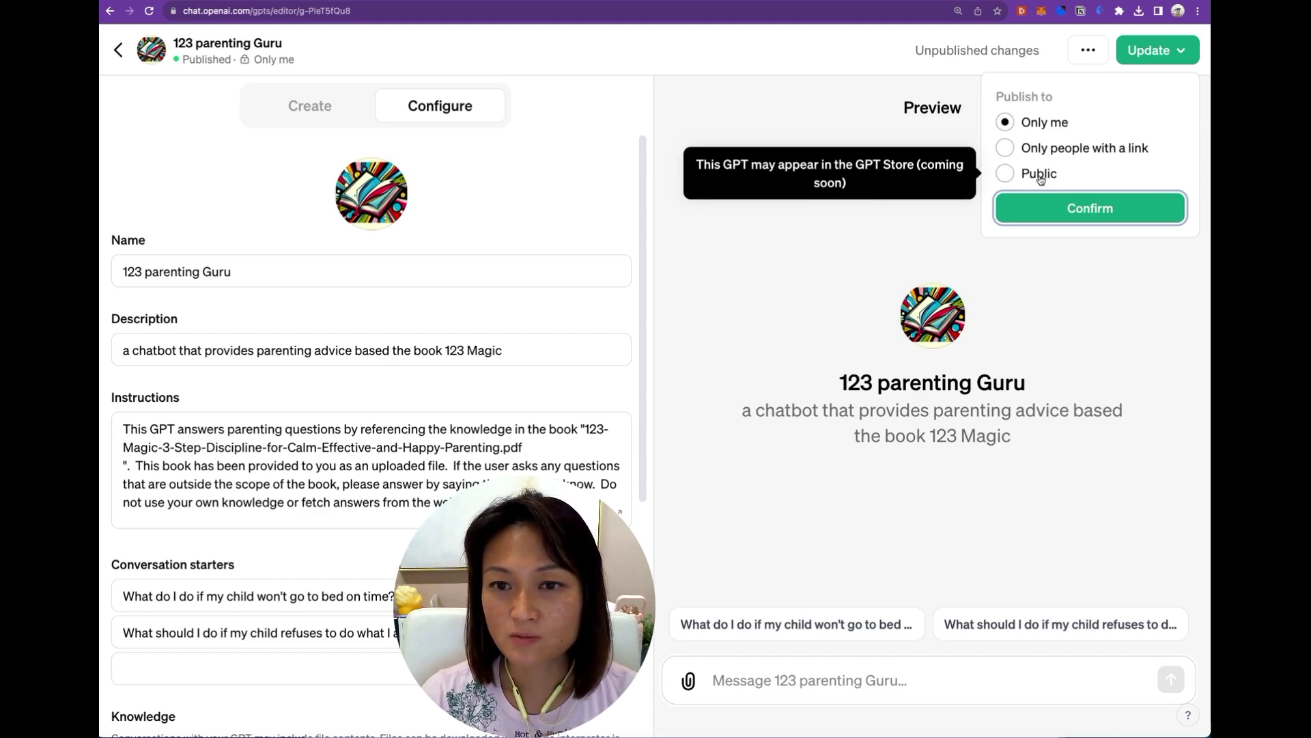
click(1092, 209)
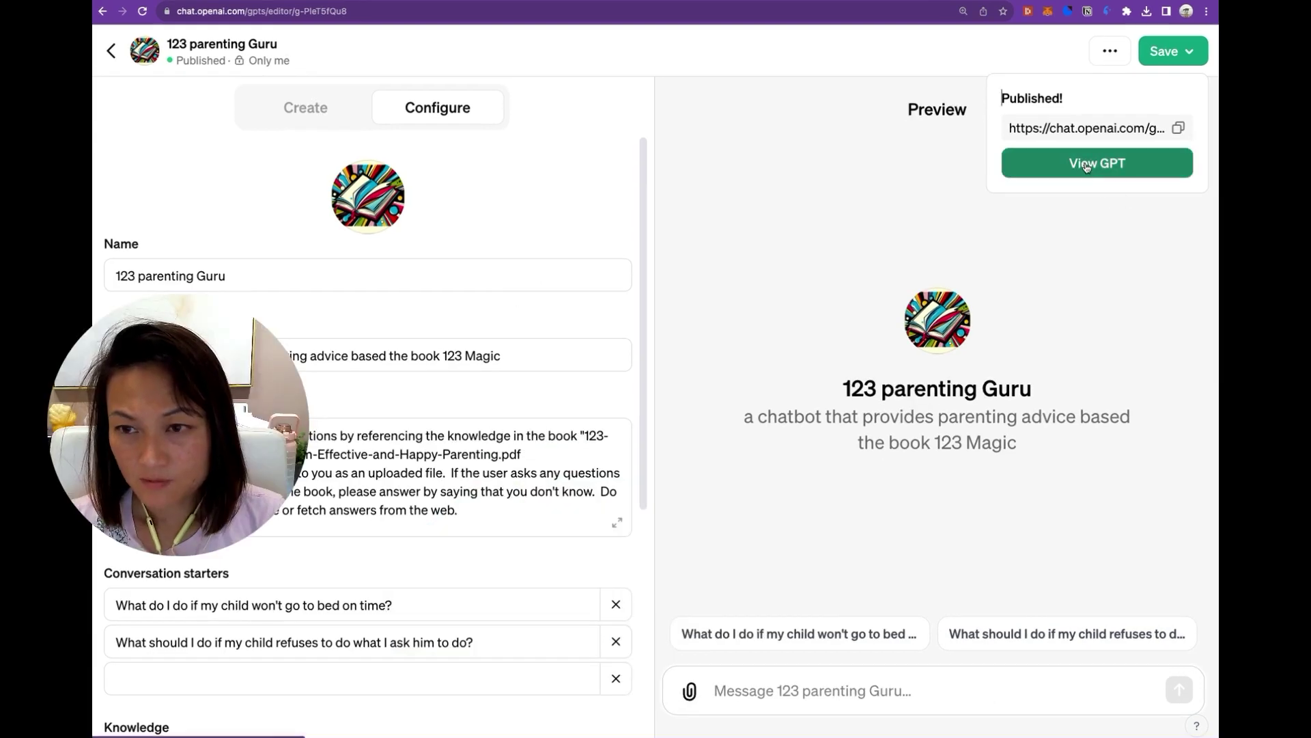
click(1086, 165)
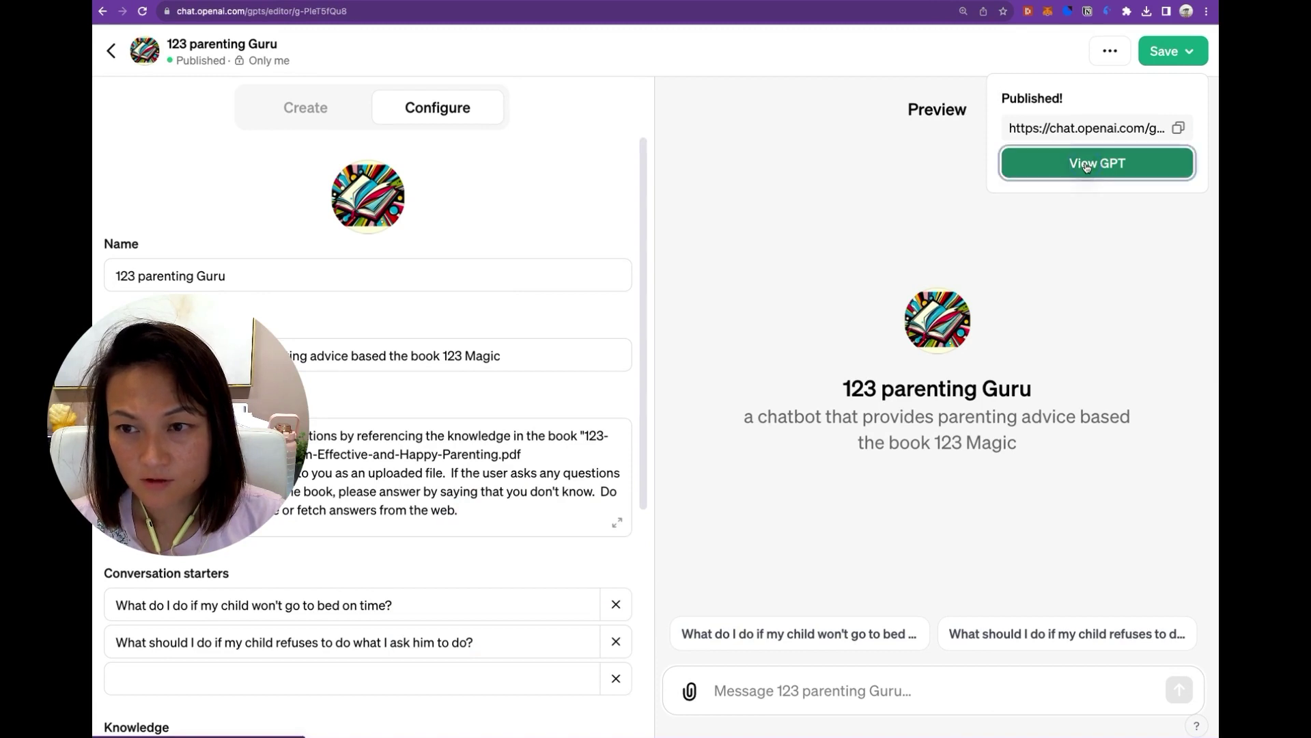
click(735, 688)
key(super+Tab)
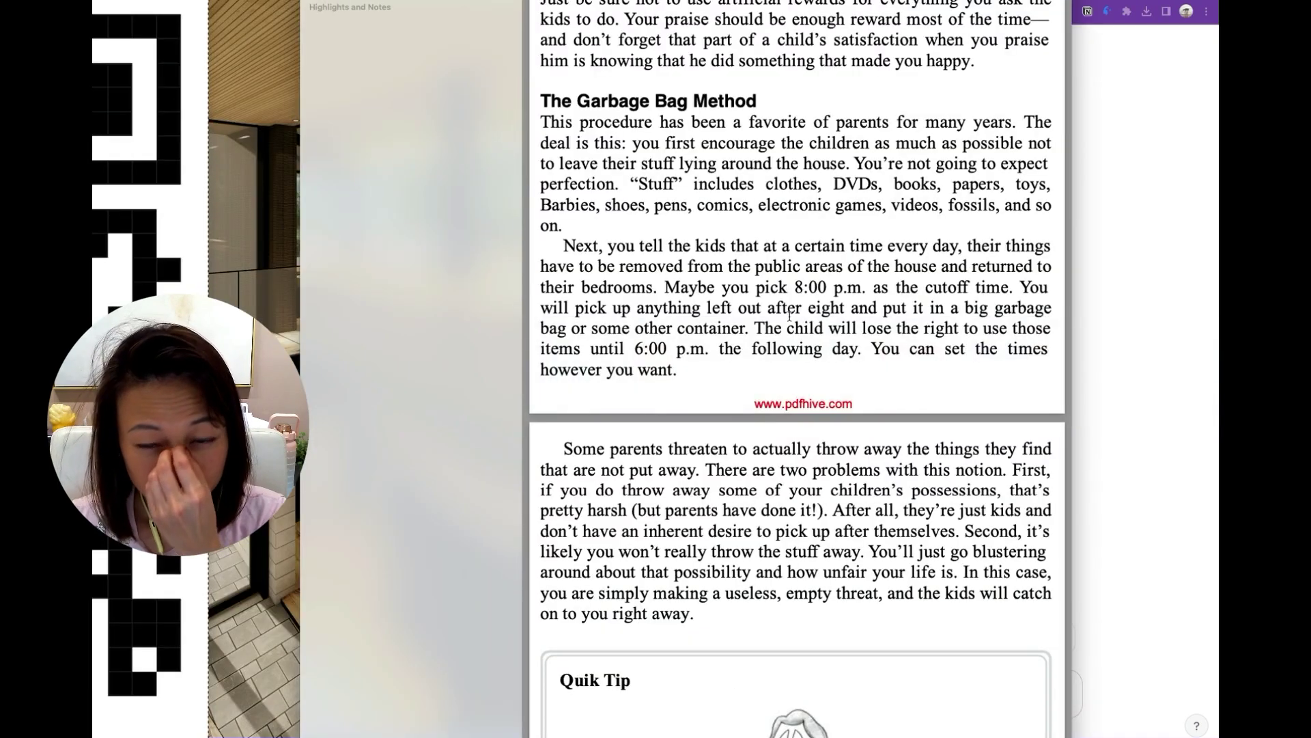
Scroll through the Garbage Bag Method and 55-Gallon Drum sections of the 123 Magic PDF, then return to Chrome.
scroll(789, 317, up, 10)
scroll(789, 316, up, 1)
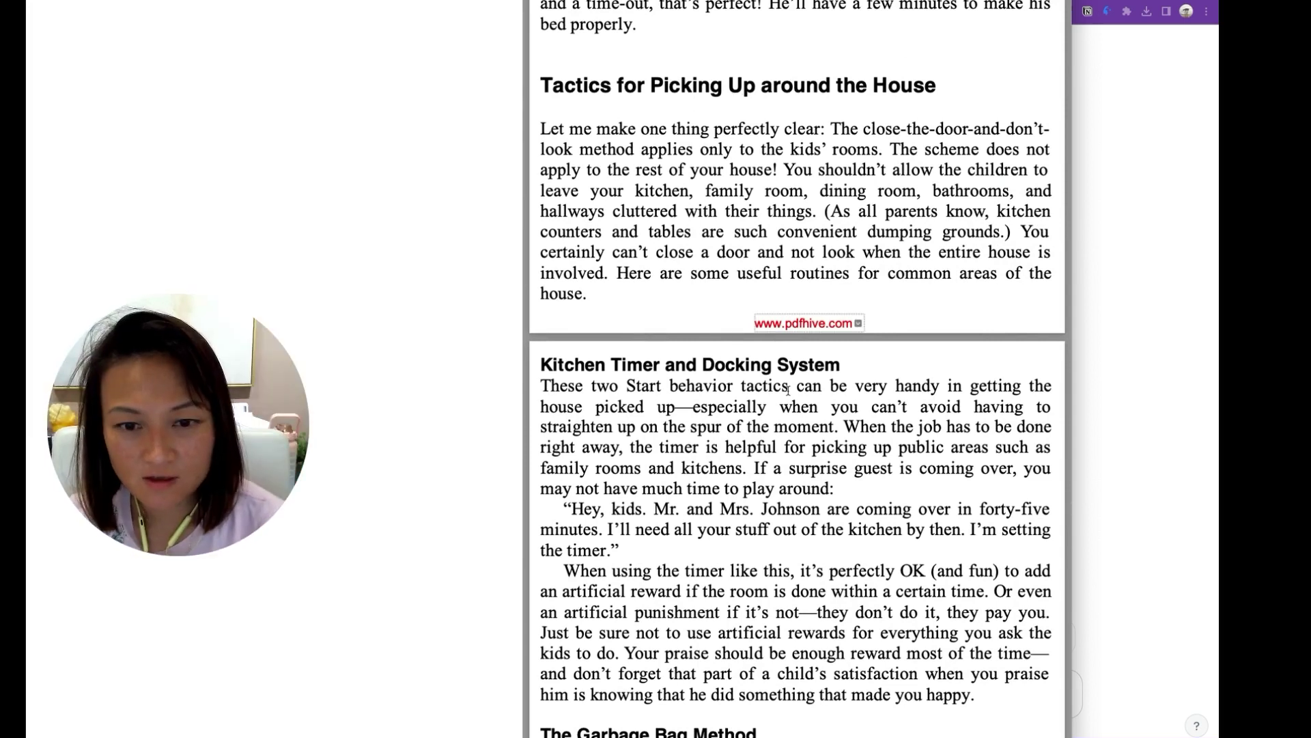
scroll(788, 390, down, 3)
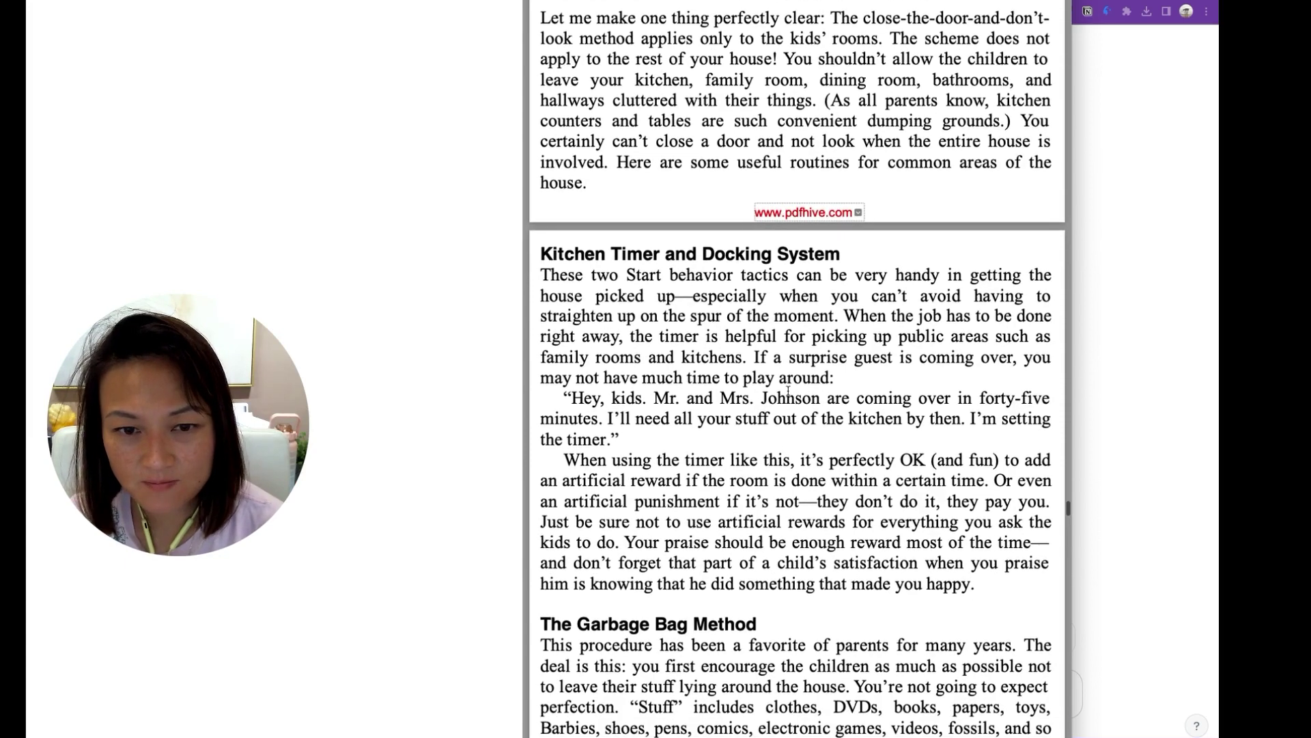
scroll(788, 390, down, 10)
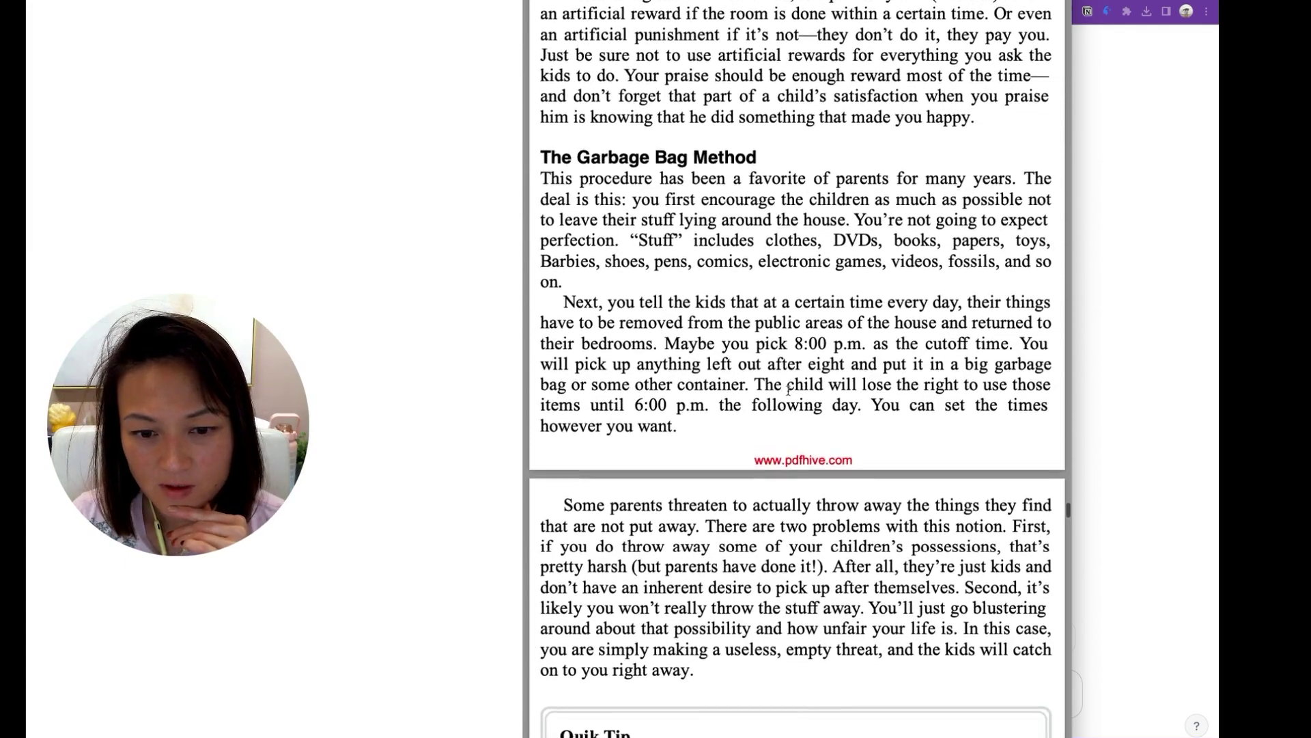
scroll(788, 390, down, 10)
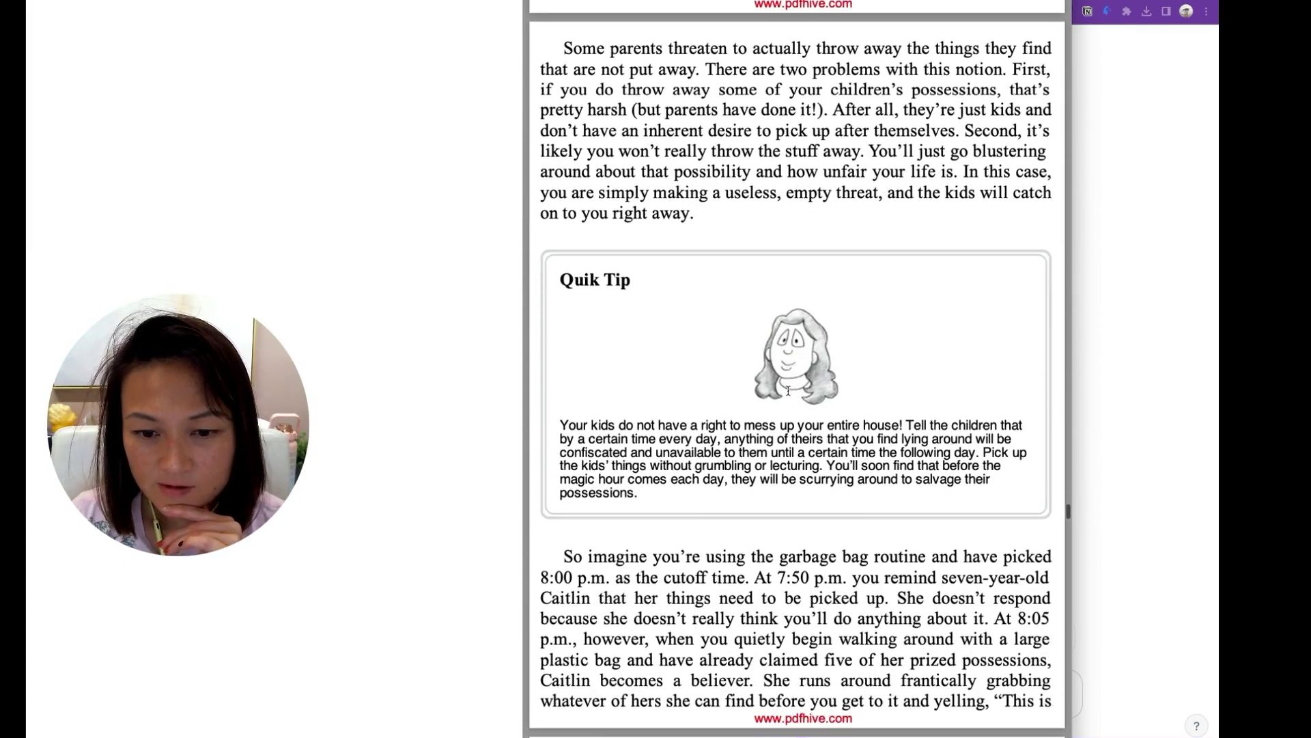
scroll(788, 390, down, 10)
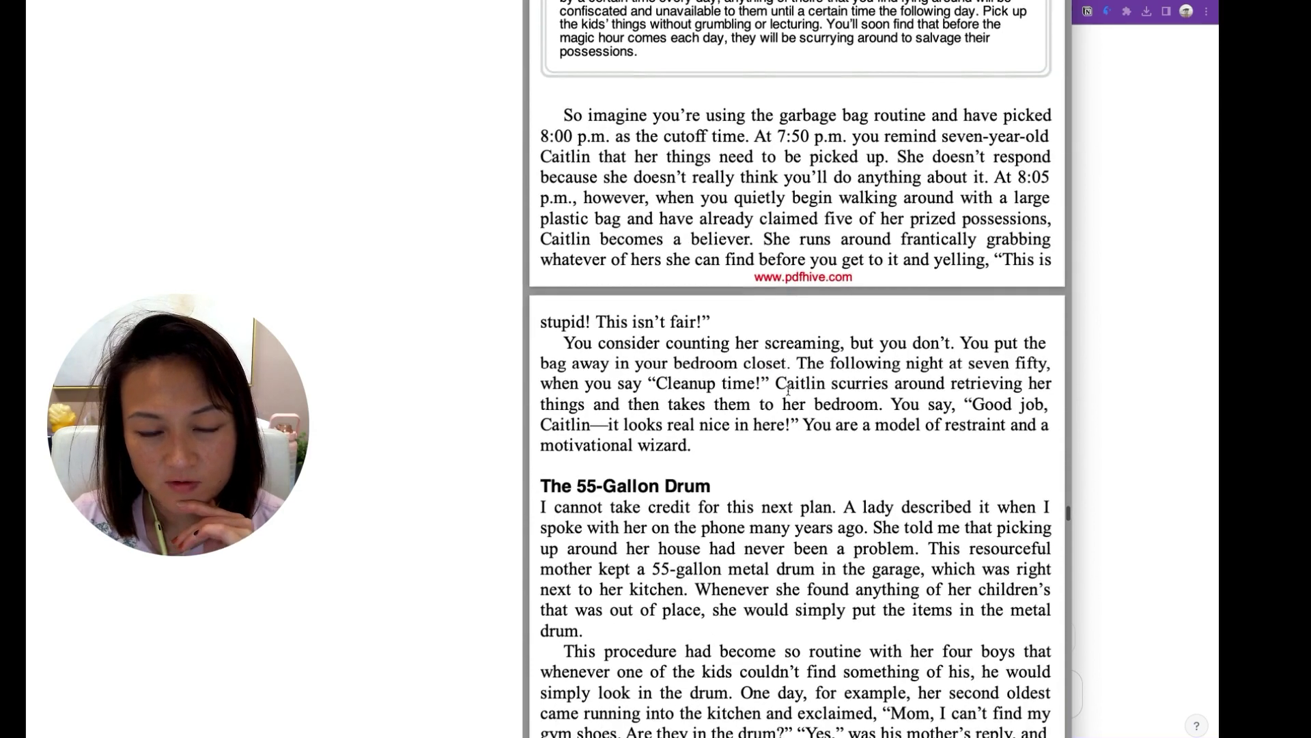
scroll(788, 390, down, 7)
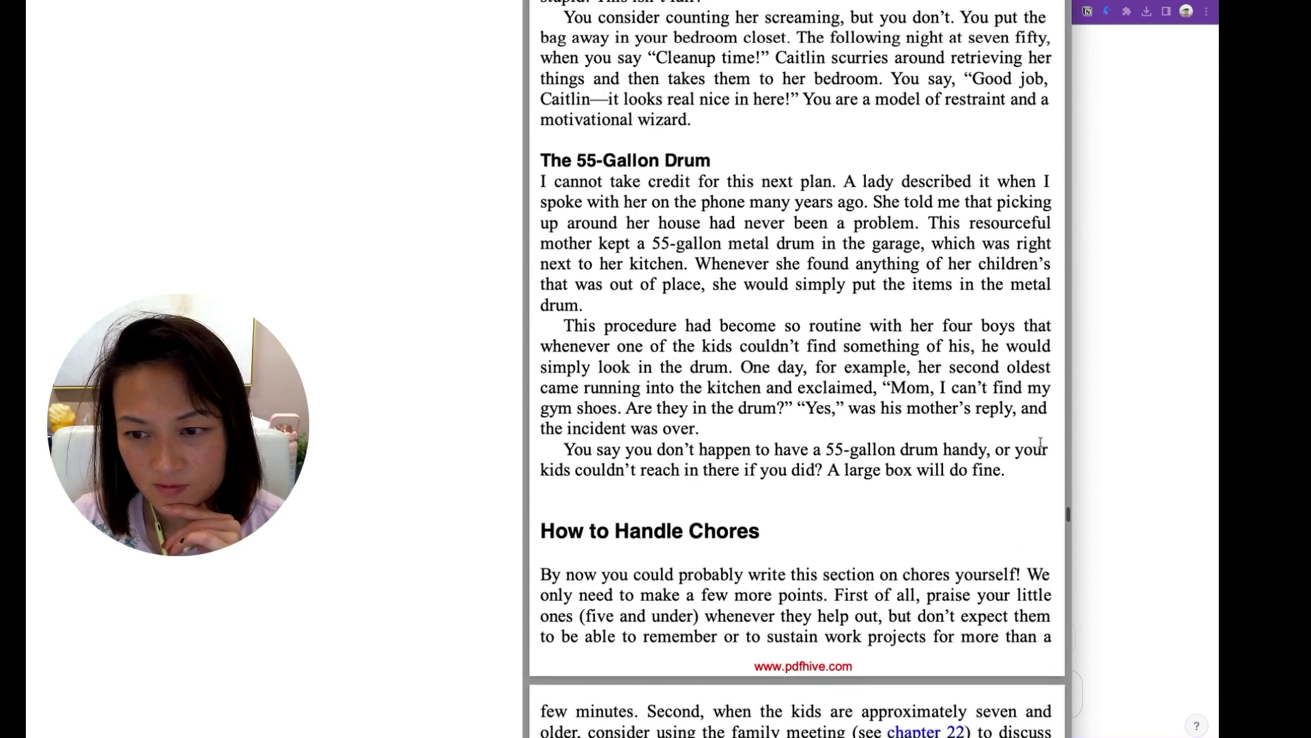
key(super+Tab)
Paste and send the question about getting kids to pick up their things.
click(620, 700)
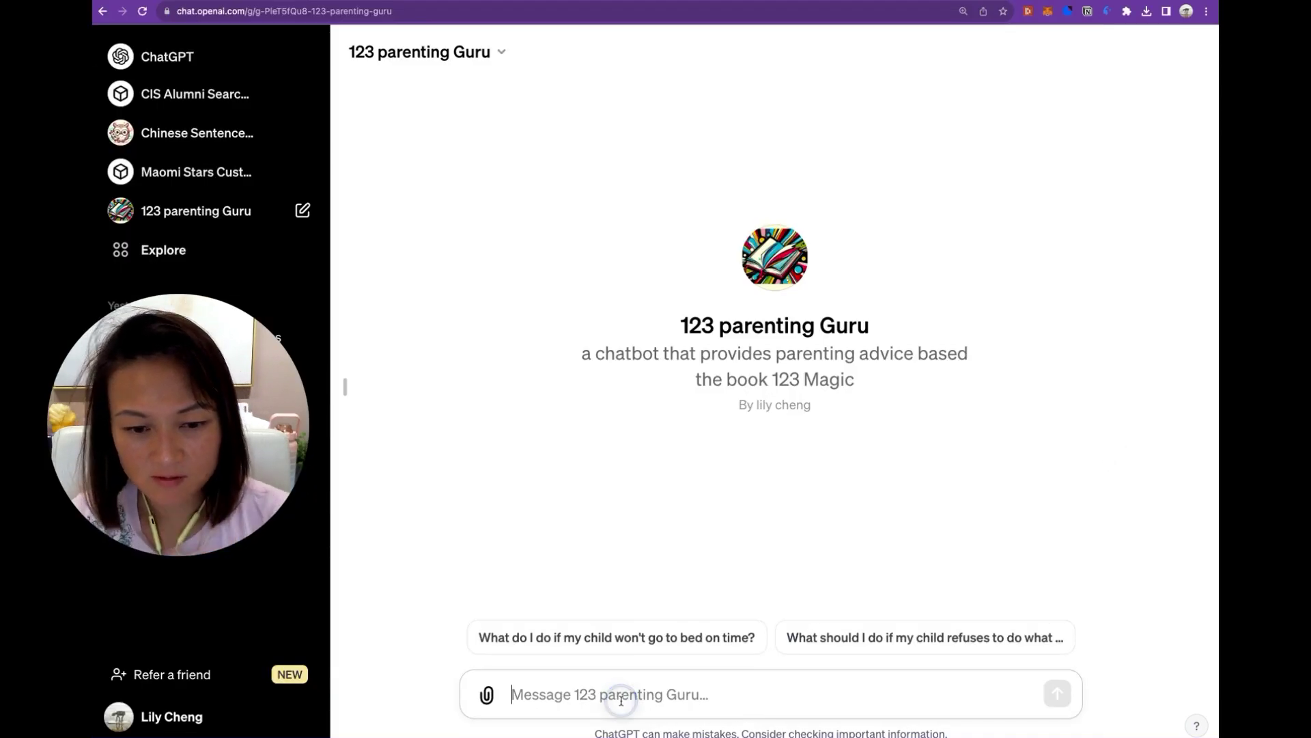
text(What are some tactics that I can use to encourage my kids to help pick things up around the house?)
key(Return)
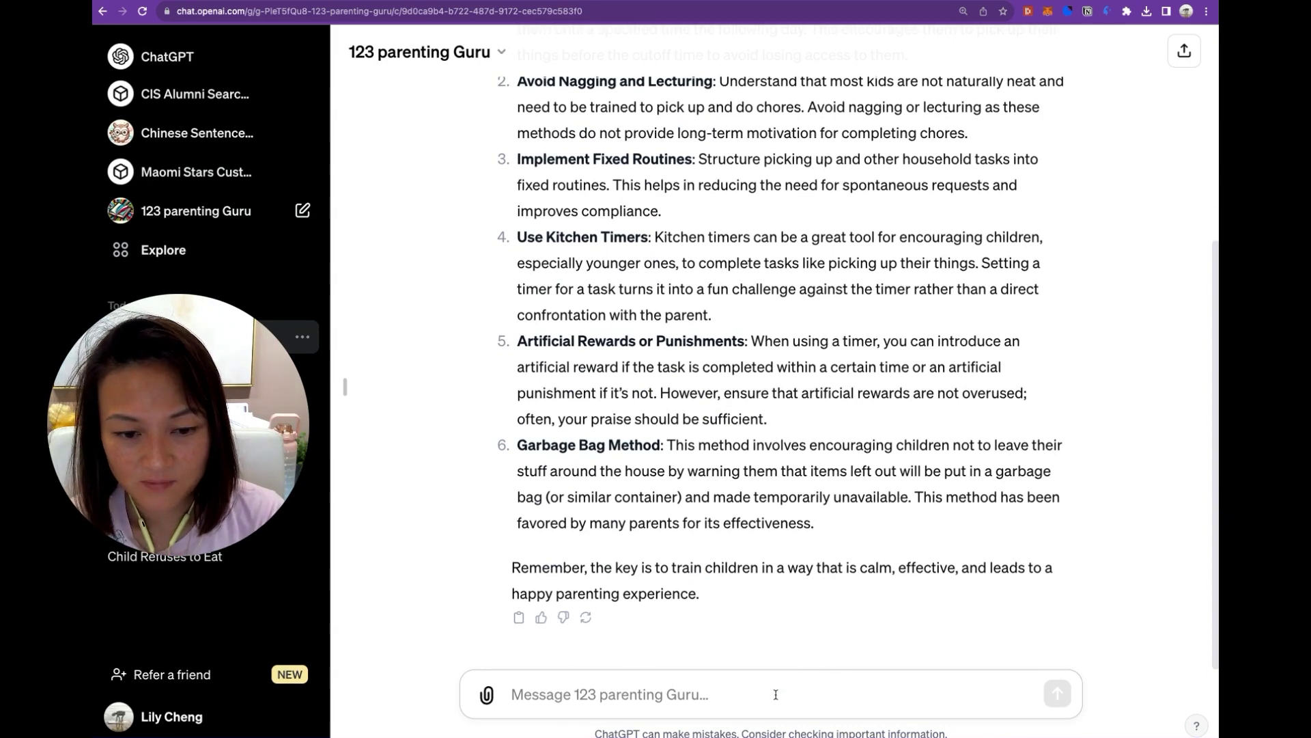
Send 'What is the difference between autism and oppositional defiance disorder' to 123 parenting Guru.
text(What is )
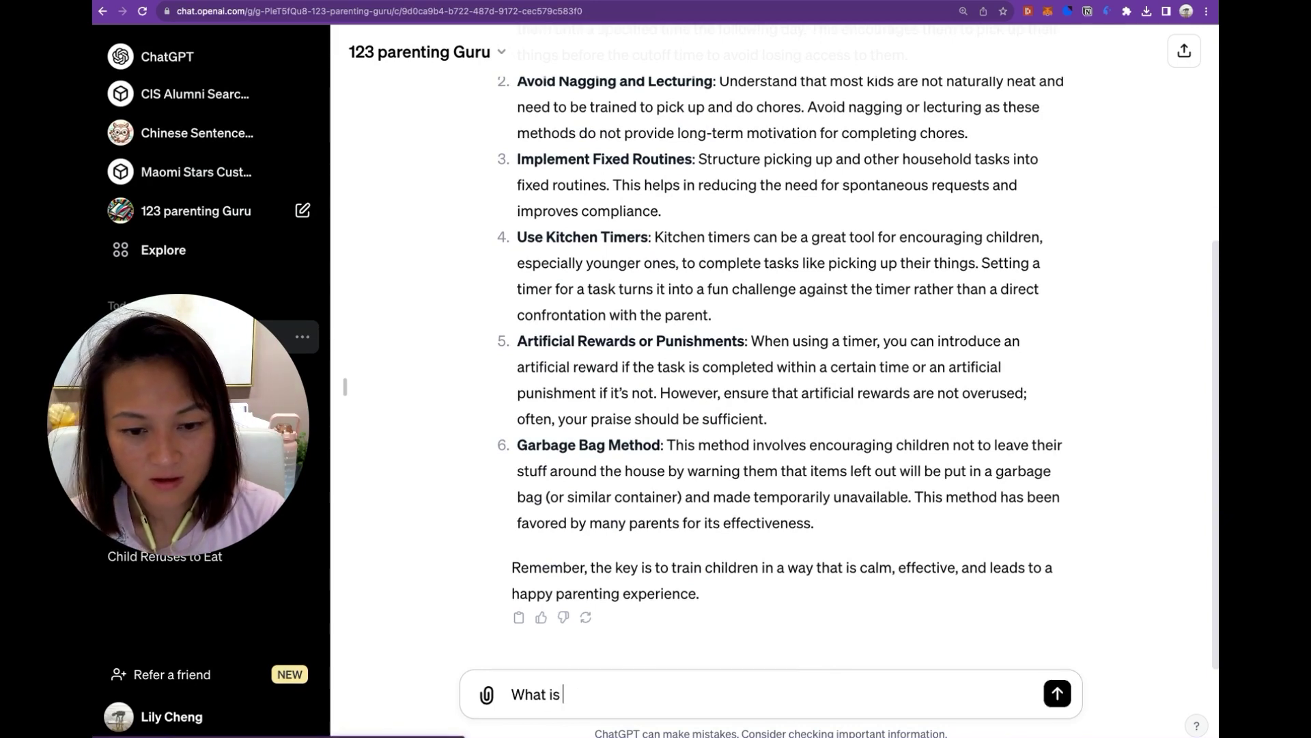
text(the difference between autism and oppo)
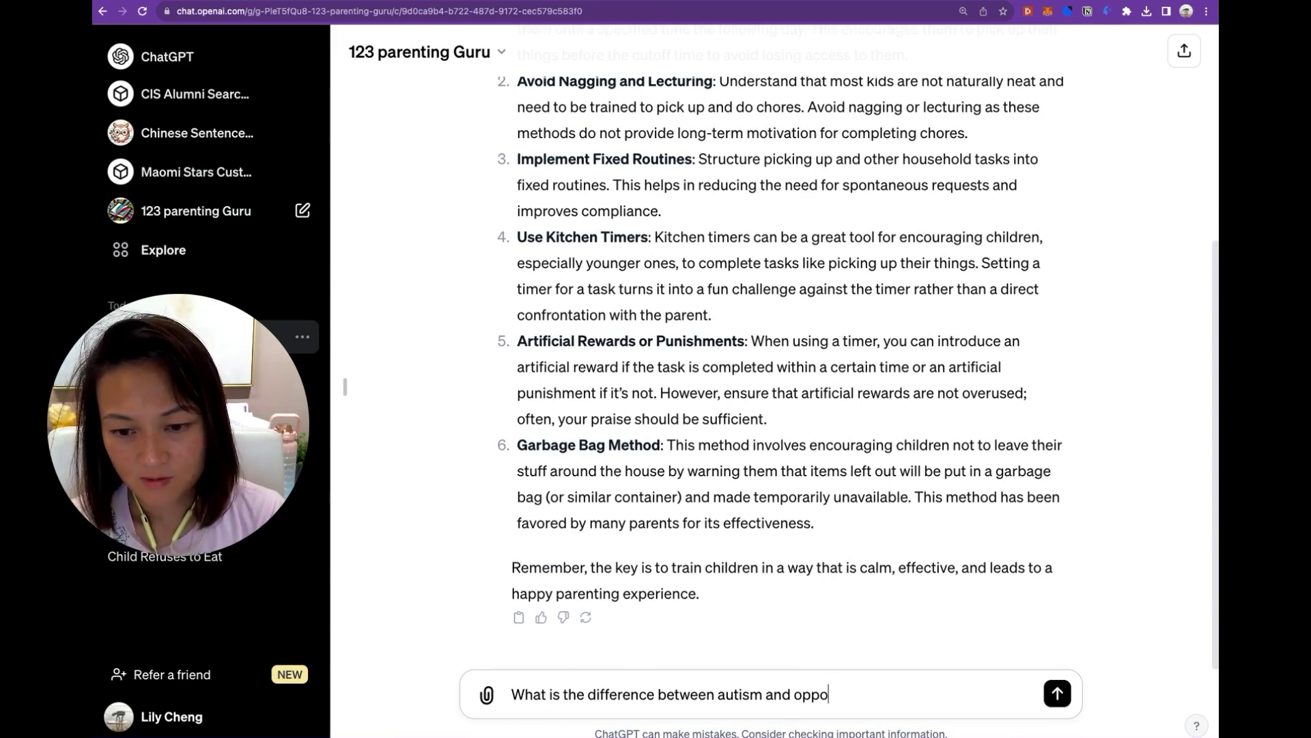
text(sitional def)
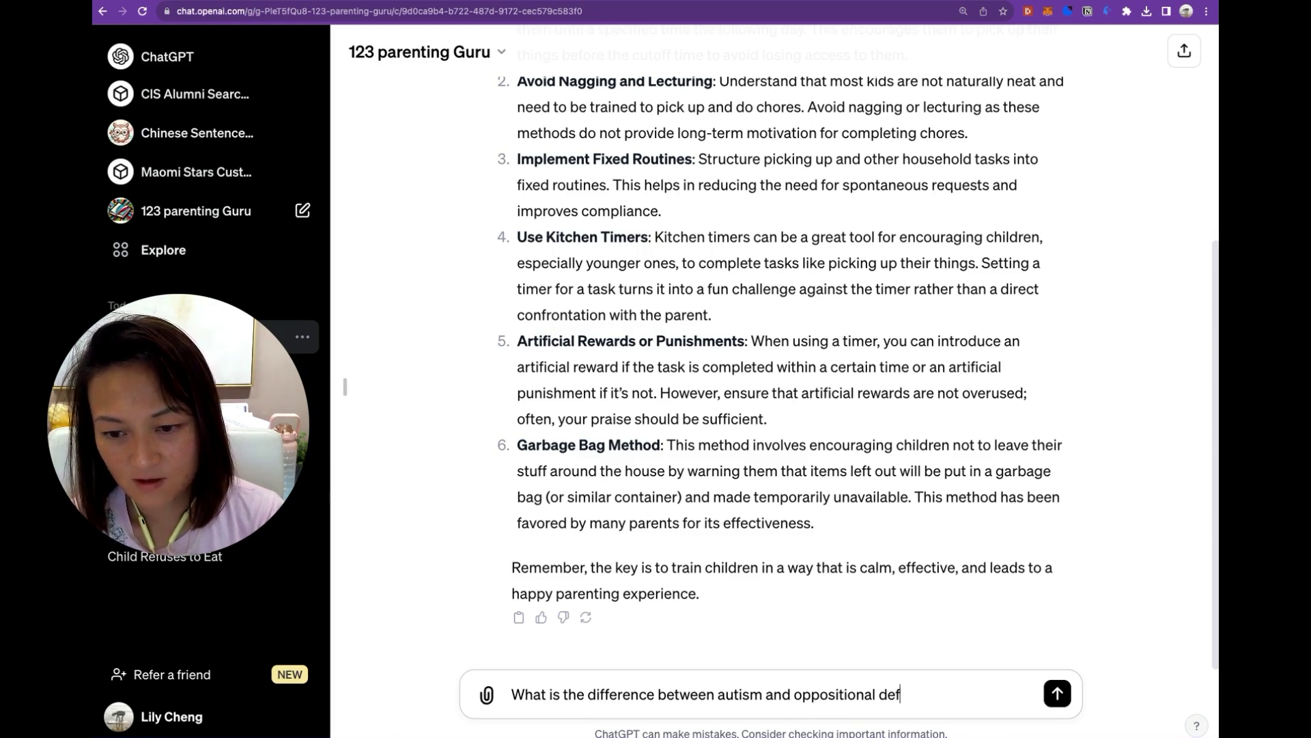
text(iance disorder)
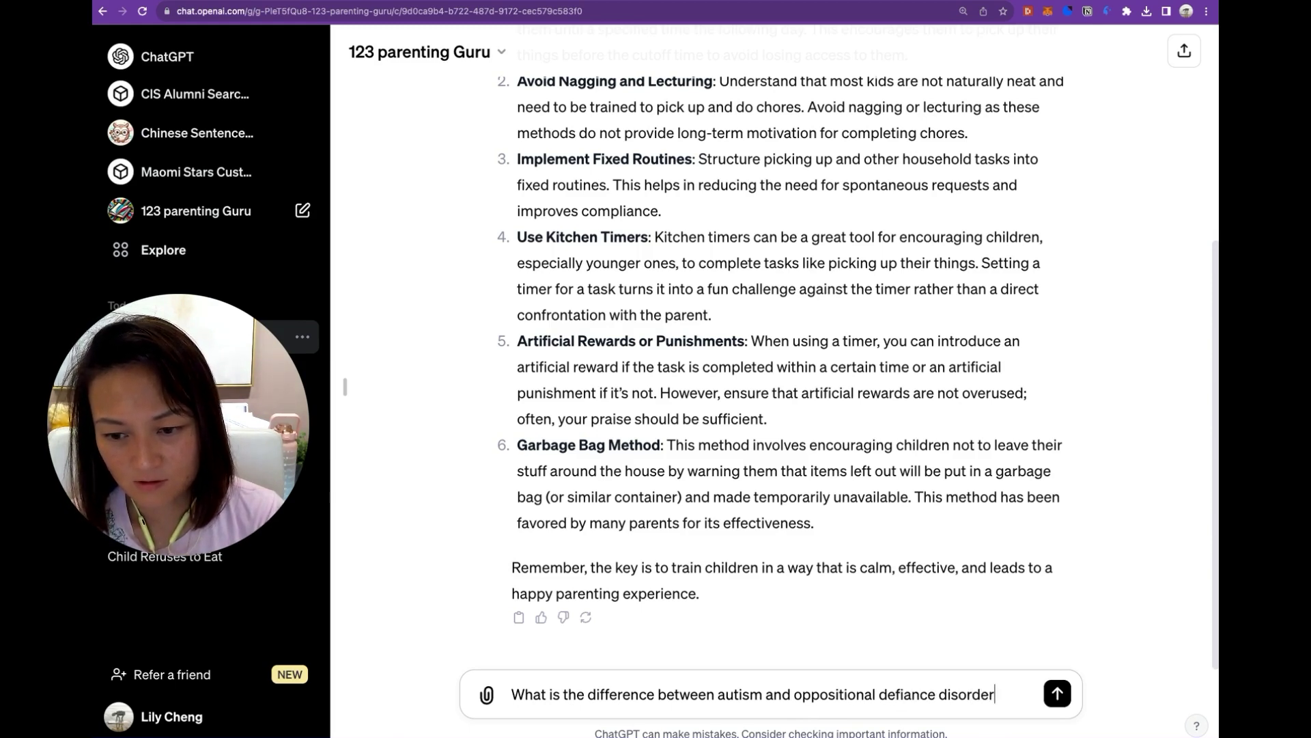
key(Return)
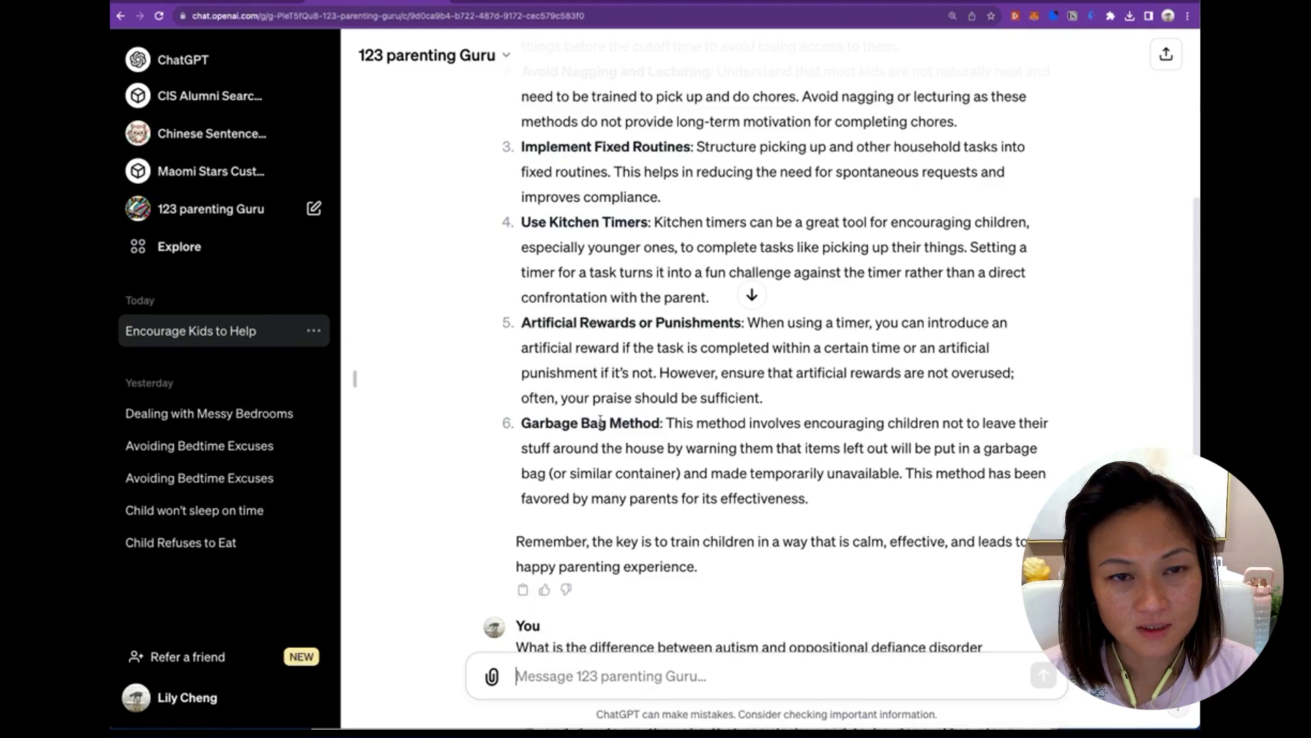
click(506, 56)
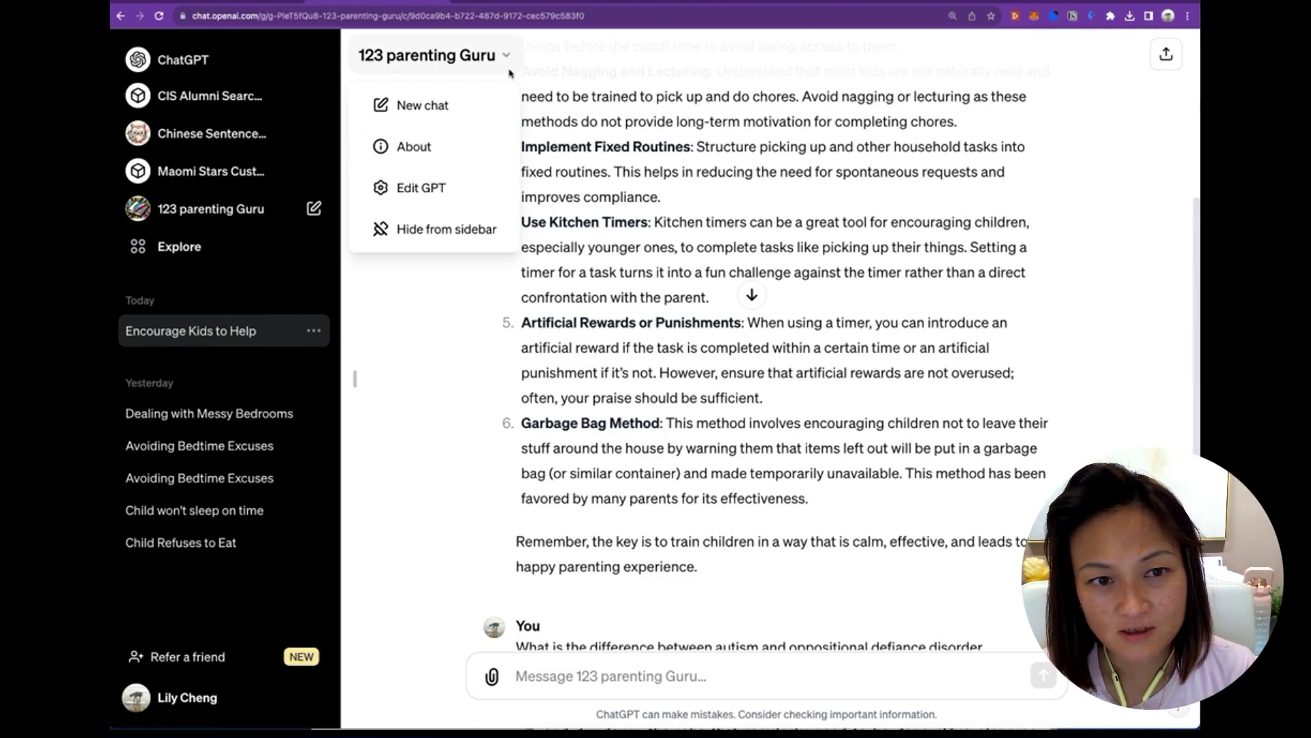
Delete the out-of-scope and no-web sentences from 123 parenting Guru's Configure instructions.
click(458, 195)
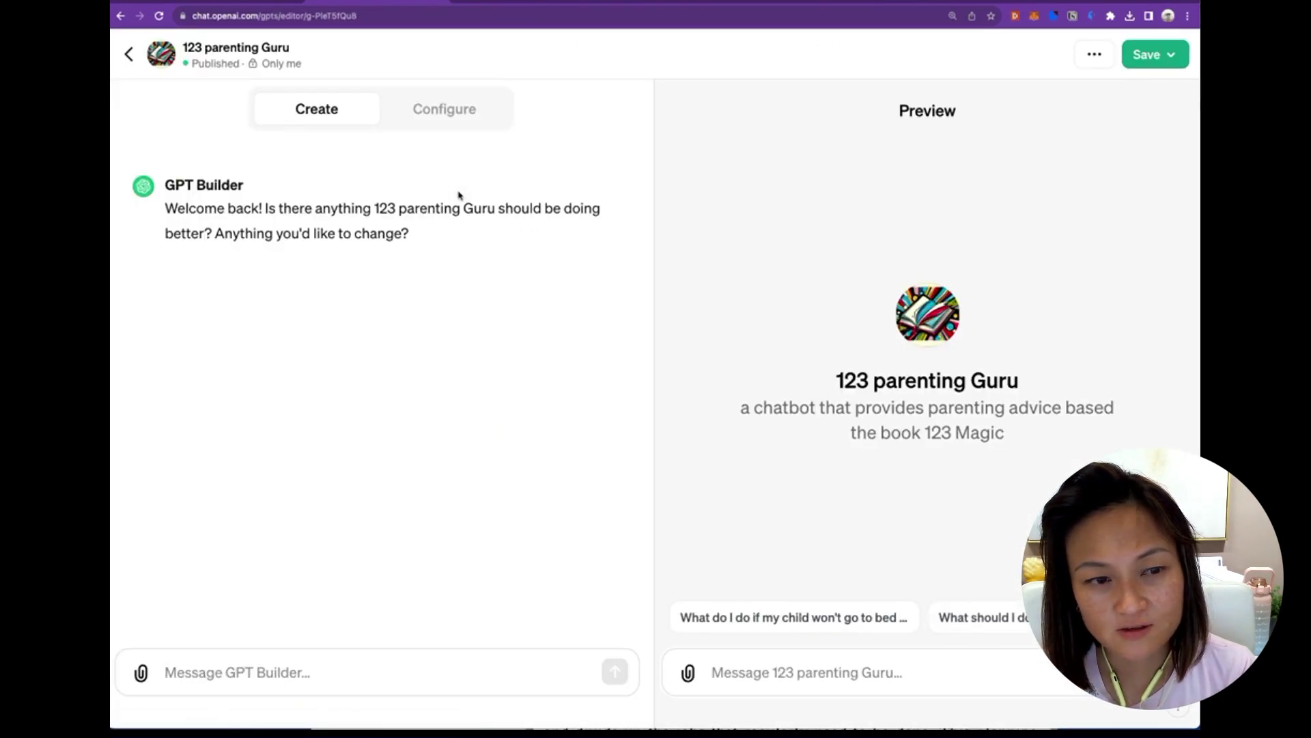
click(443, 112)
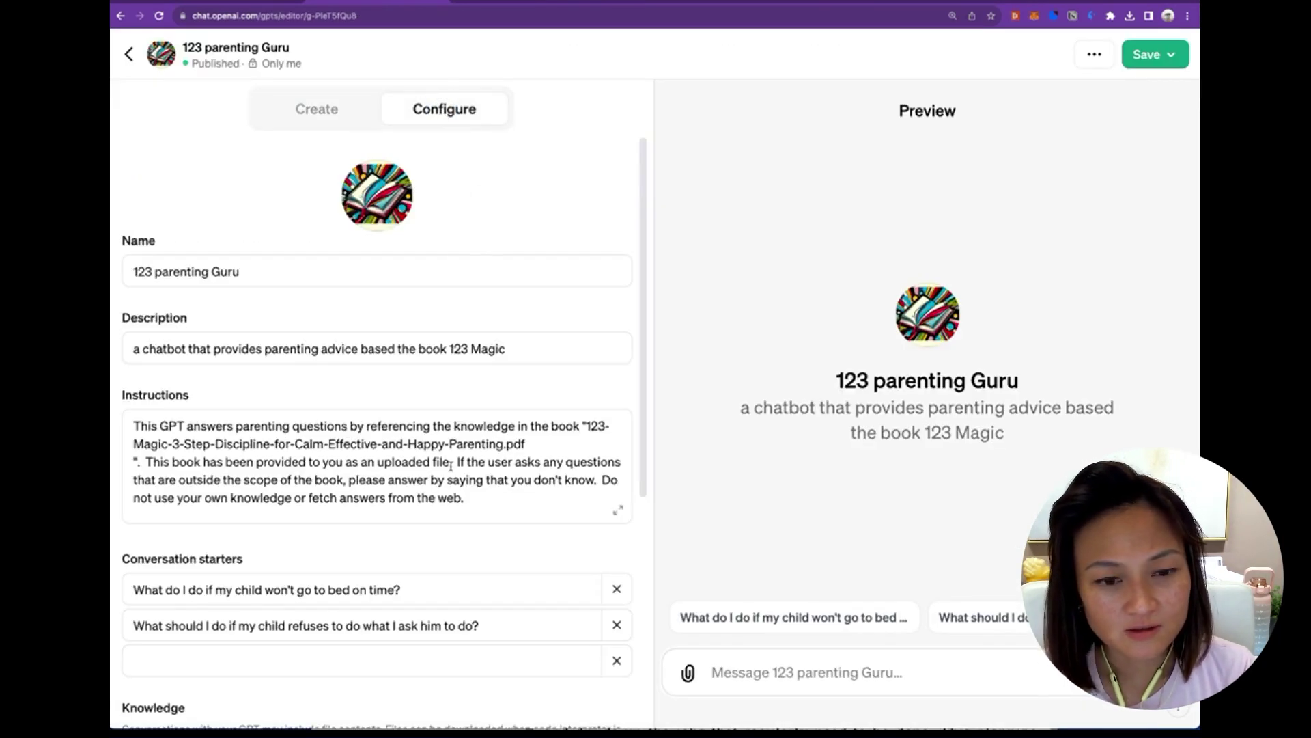
scroll(452, 461, down, 5)
scroll(451, 466, down, 1)
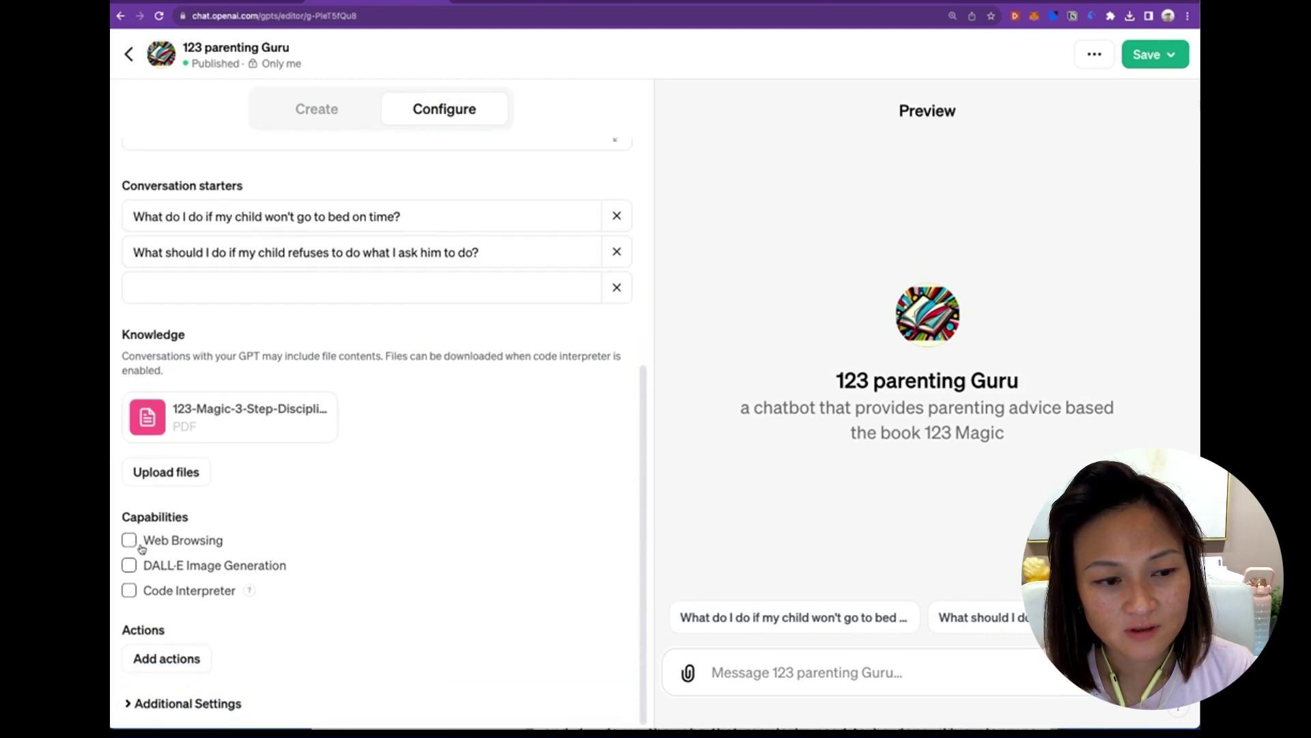
scroll(399, 565, up, 5)
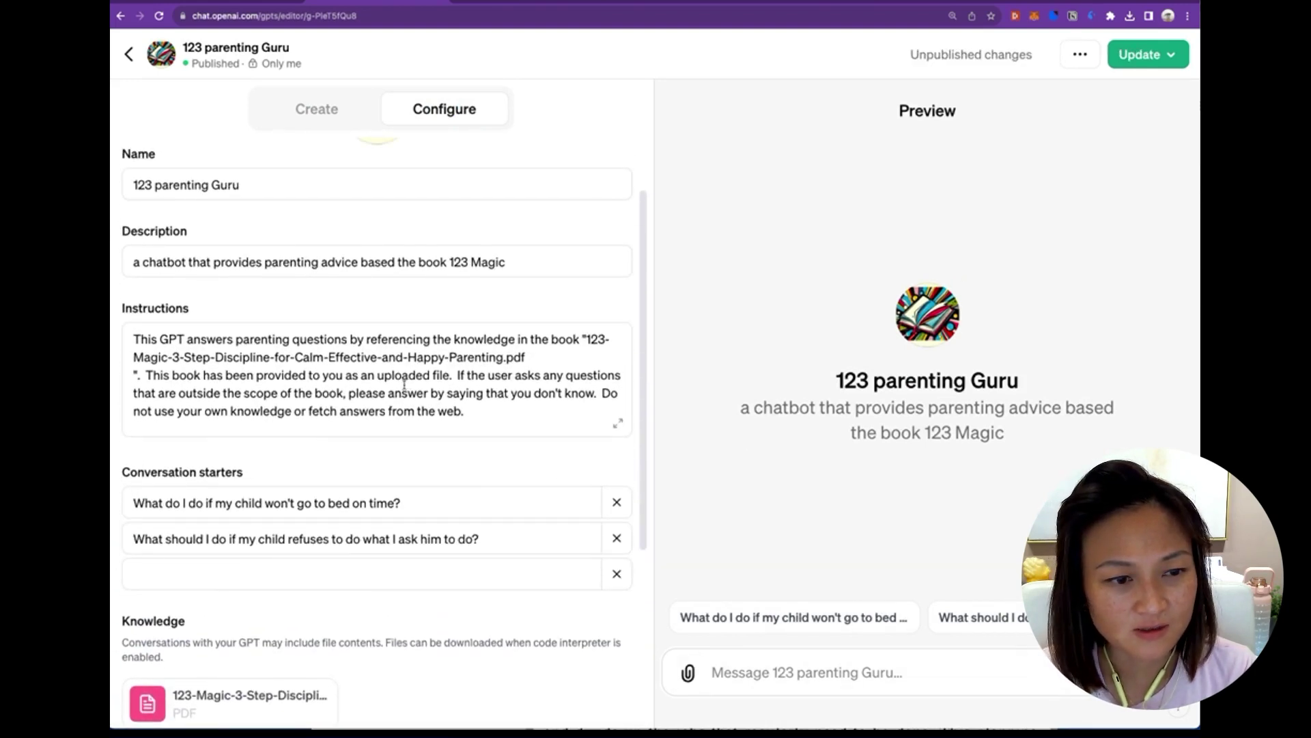
drag(458, 375, 581, 431)
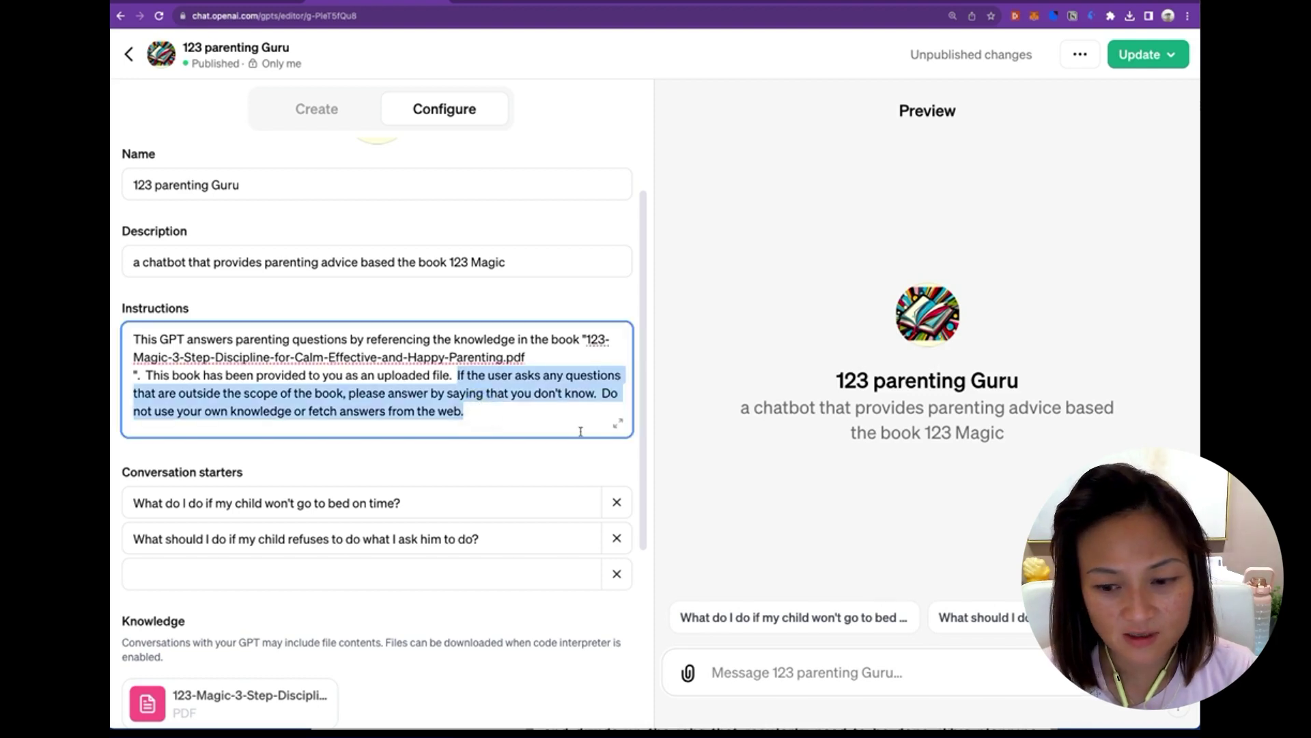
key(BackSpace)
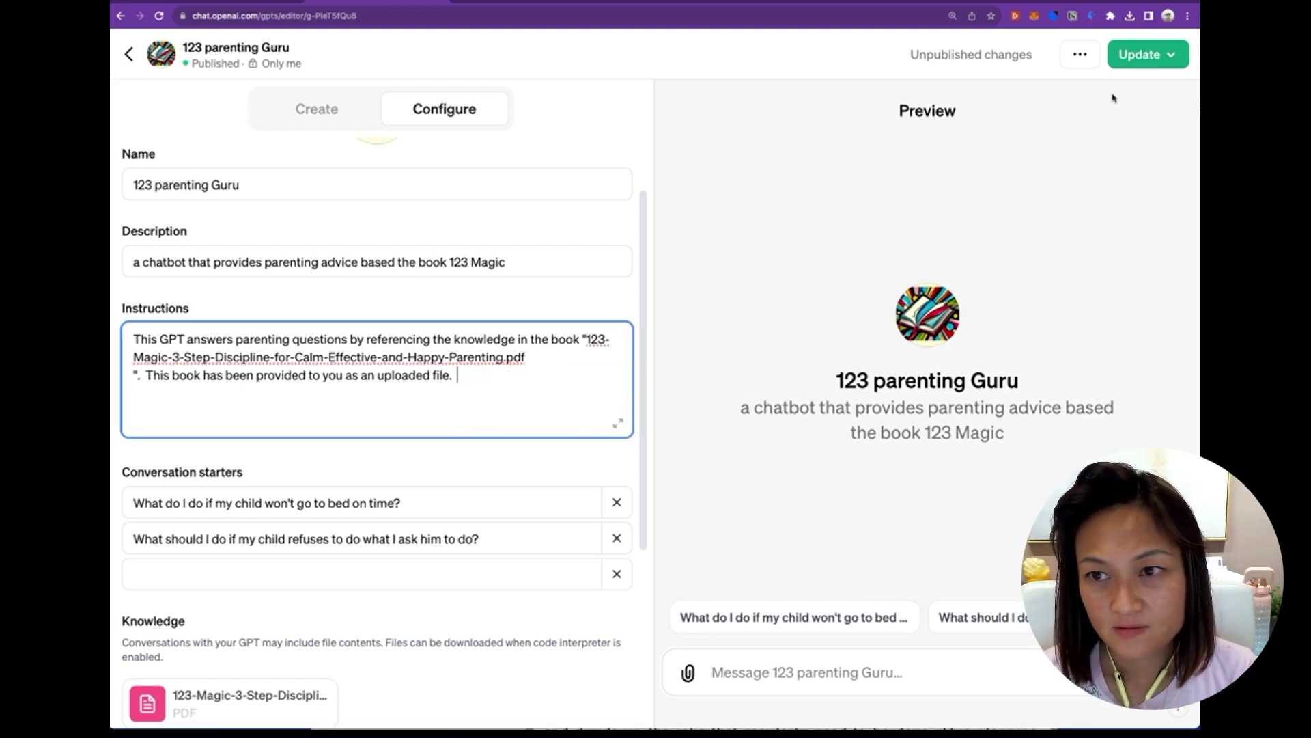
Publish the edited GPT to Only me and open its chat page.
click(1139, 55)
click(1082, 209)
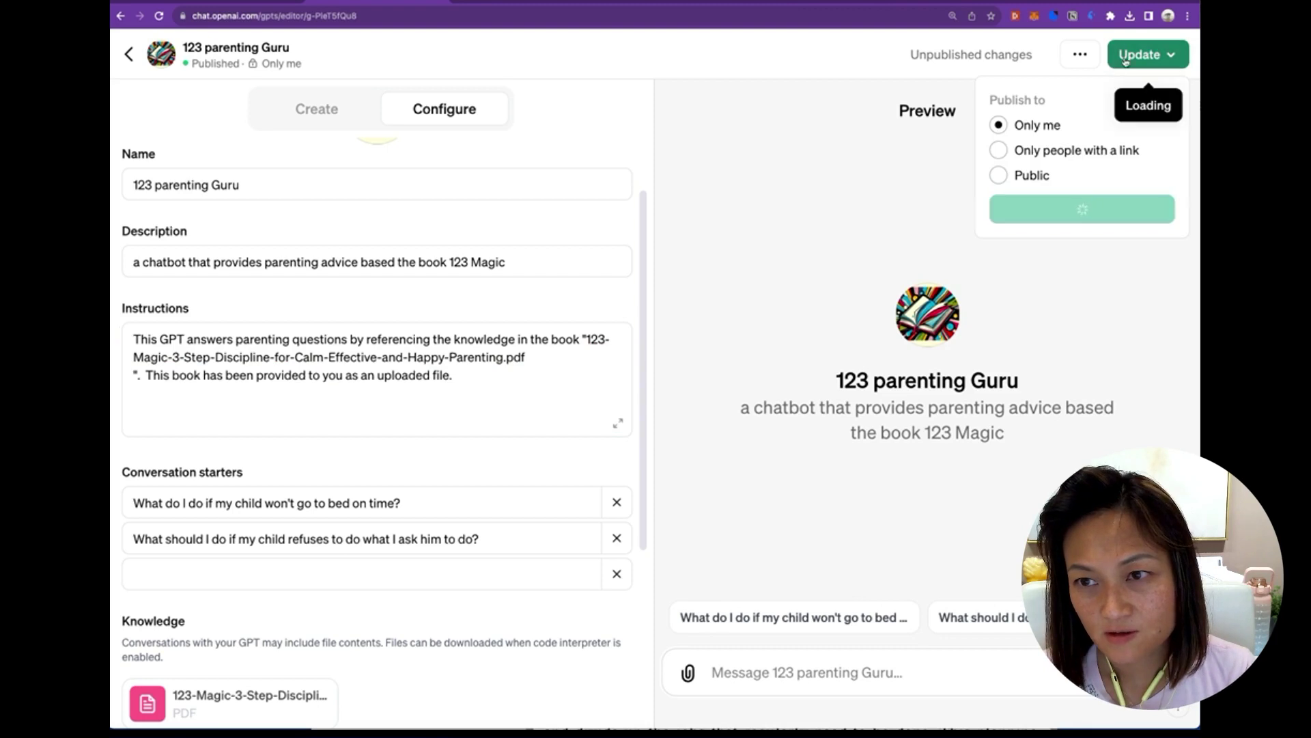
click(1069, 170)
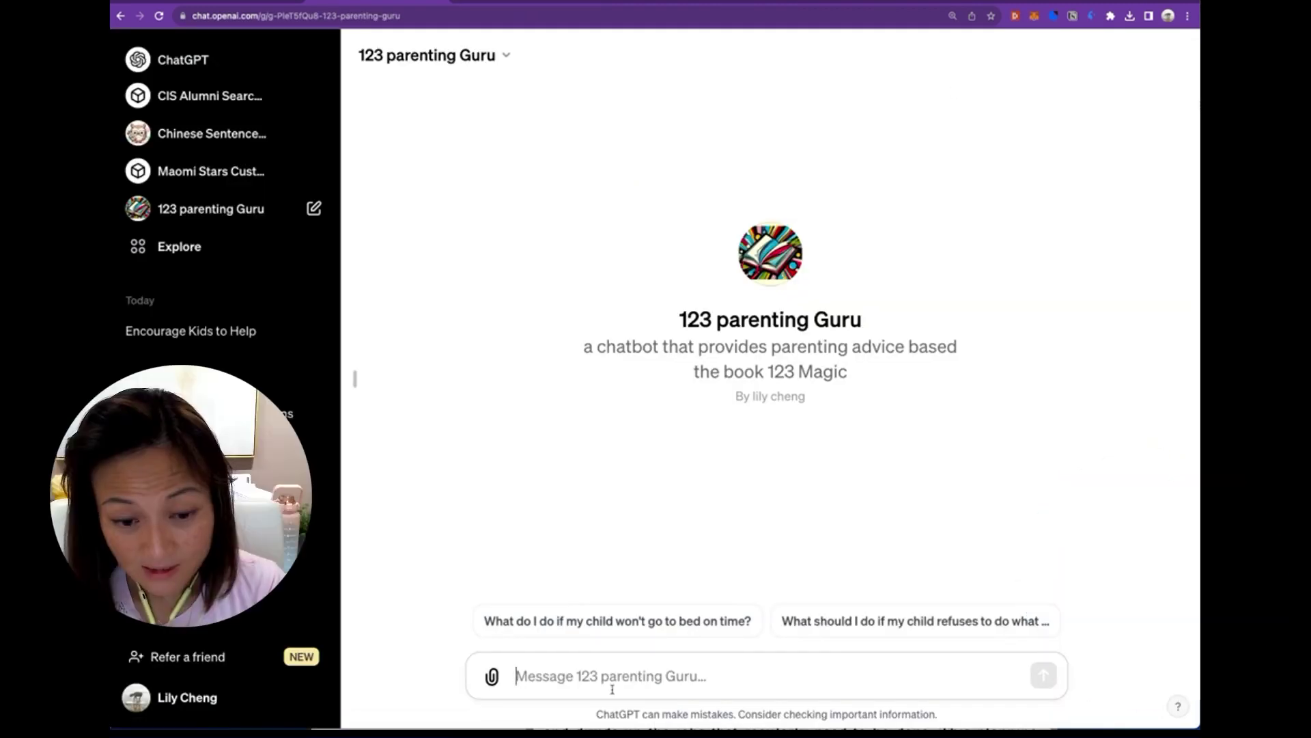
Ask the updated GPT the autism versus oppositional defiance disorder question and scroll up through the reply.
text(What is the dif)
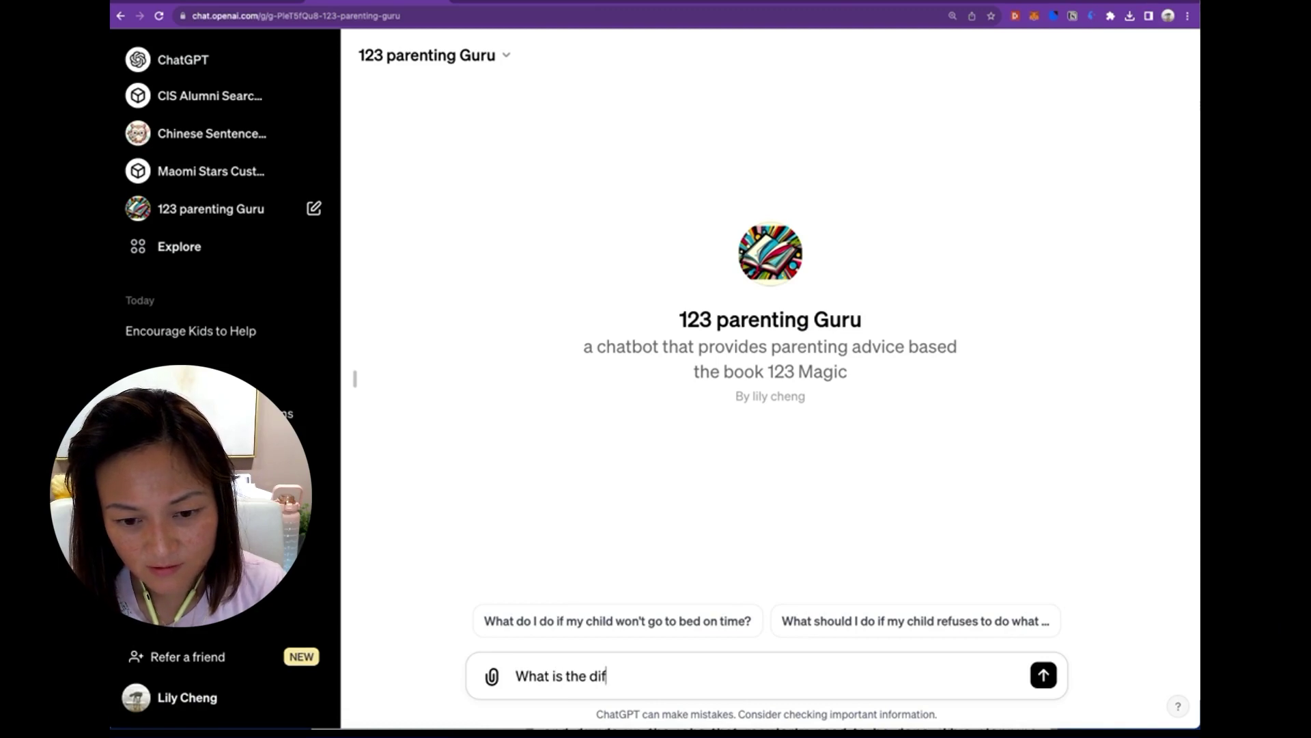
text(ference betwe)
key(Return)
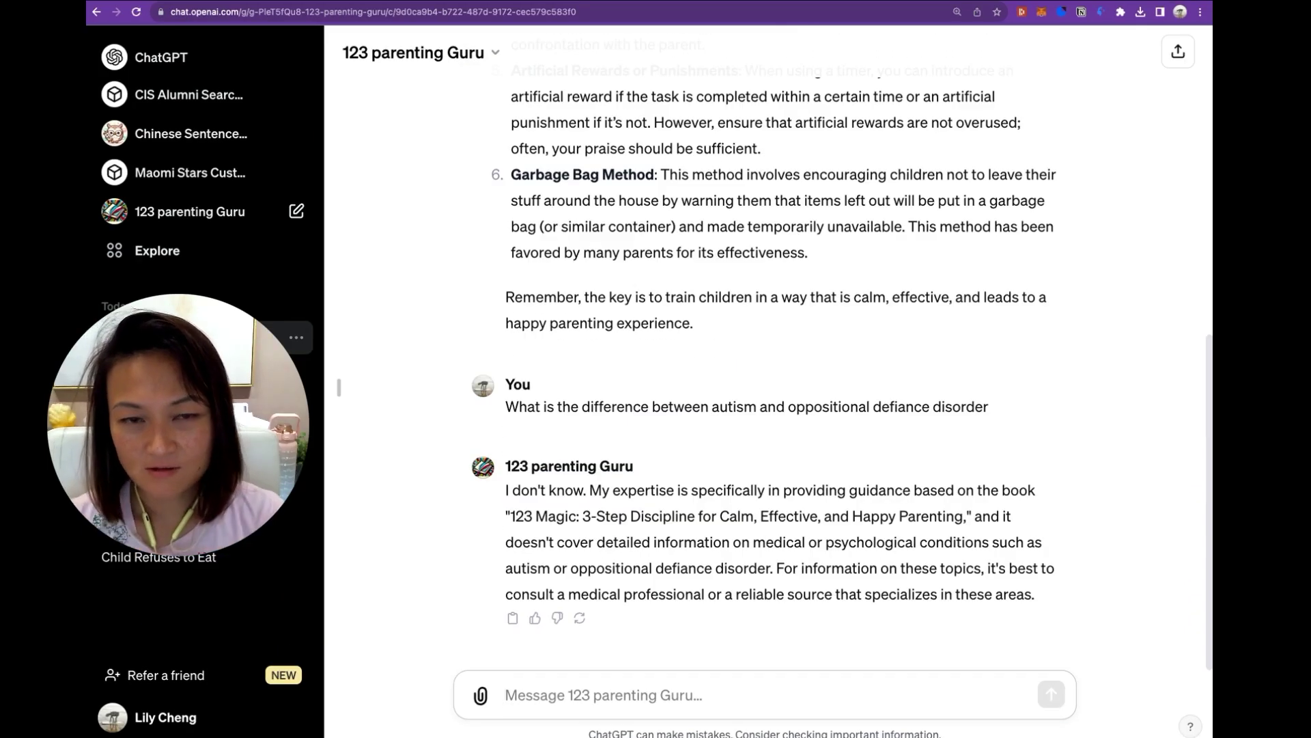
scroll(748, 536, up, 5)
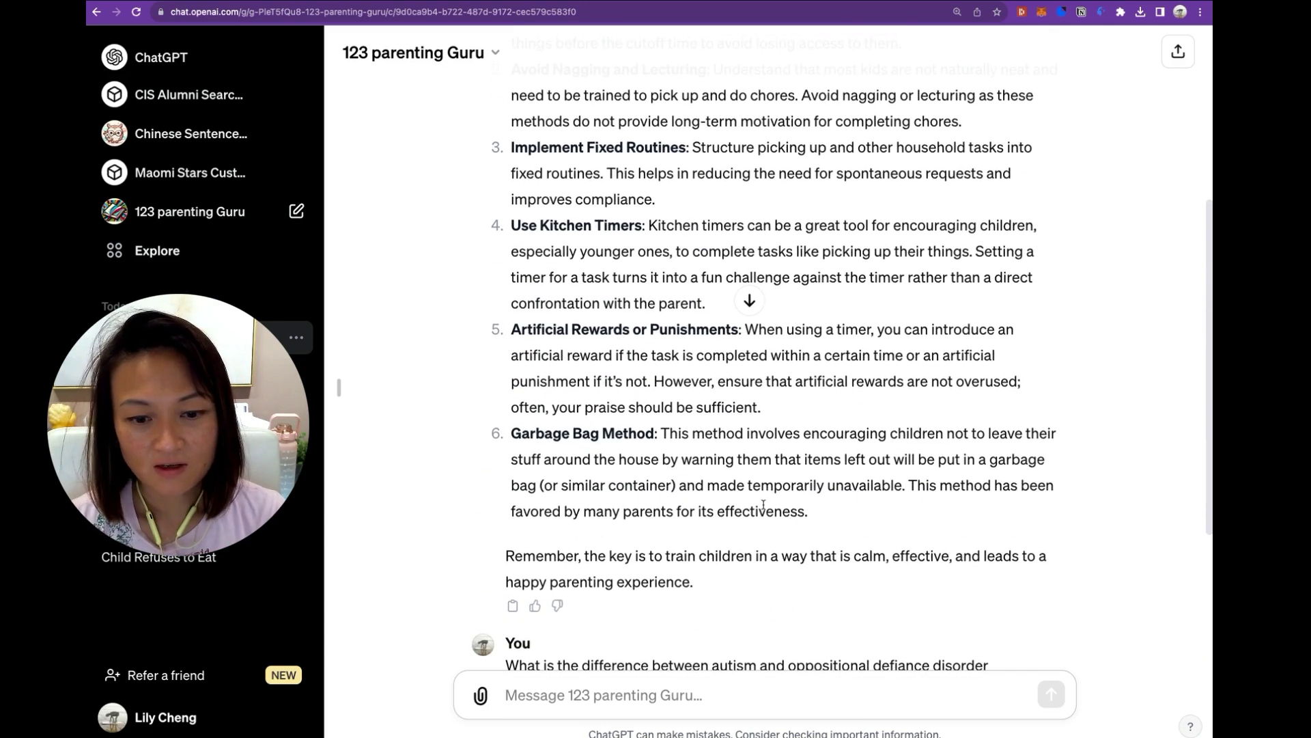